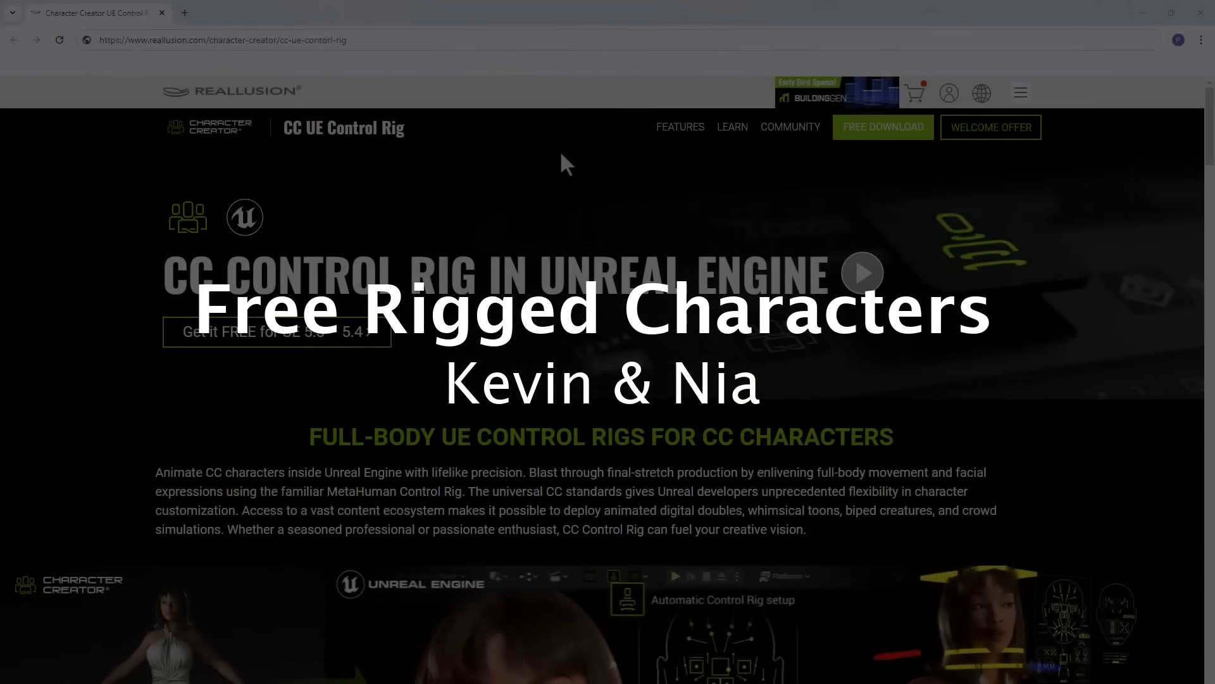
# - Look over the CC UE Control Rig product page's description of full-body control rigs for CC characters
pyautogui.scroll(-5, 562, 155)
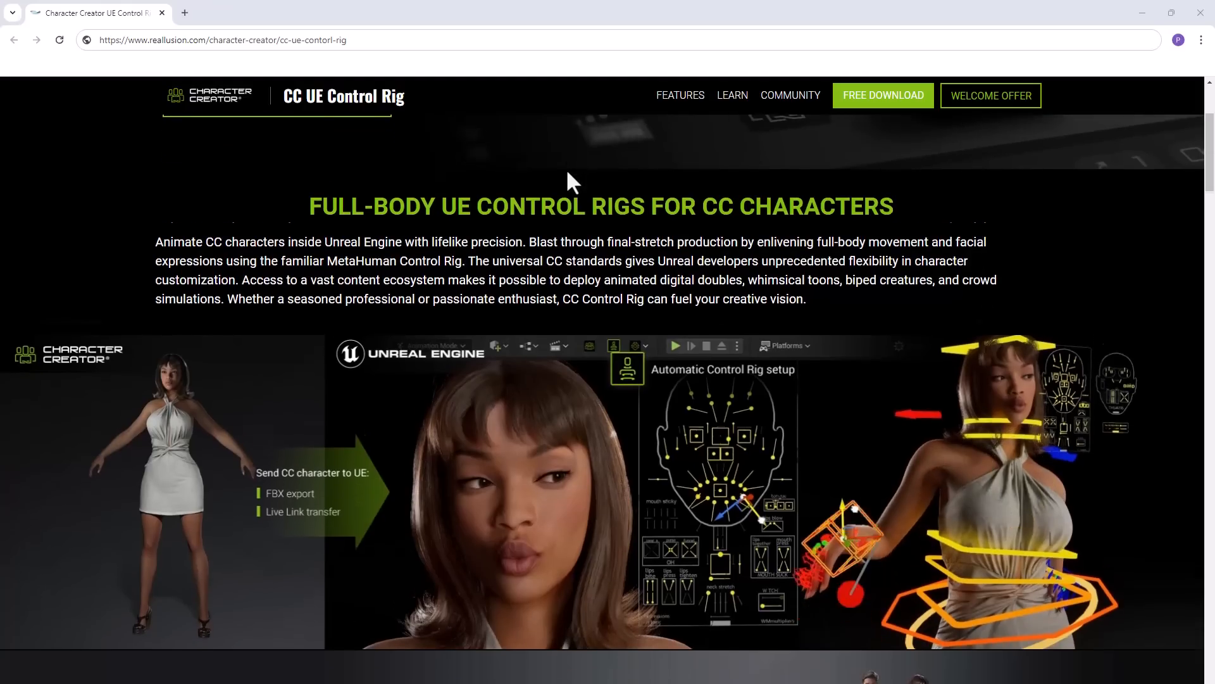
pyautogui.scroll(-1, 567, 172)
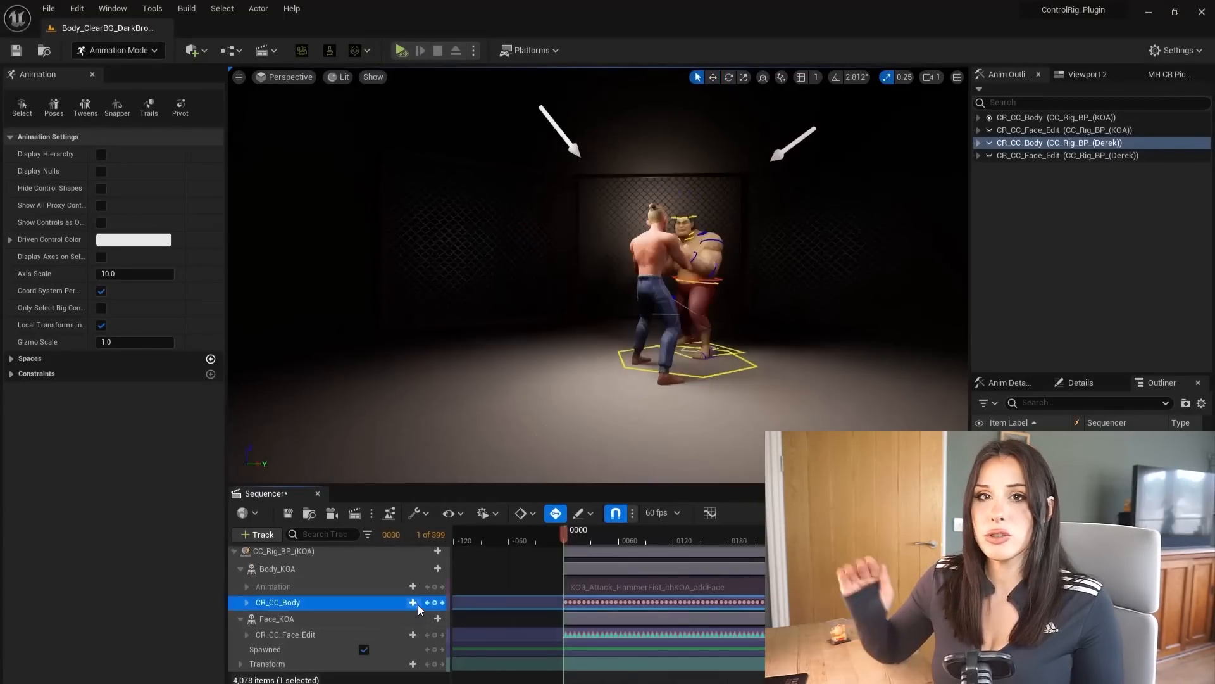
# - Add an Additive section to the CR_CC_Body track in the Unreal Sequencer and scrub through the fighter's animation
pyautogui.click(412, 602)
pyautogui.moveTo(442, 605)
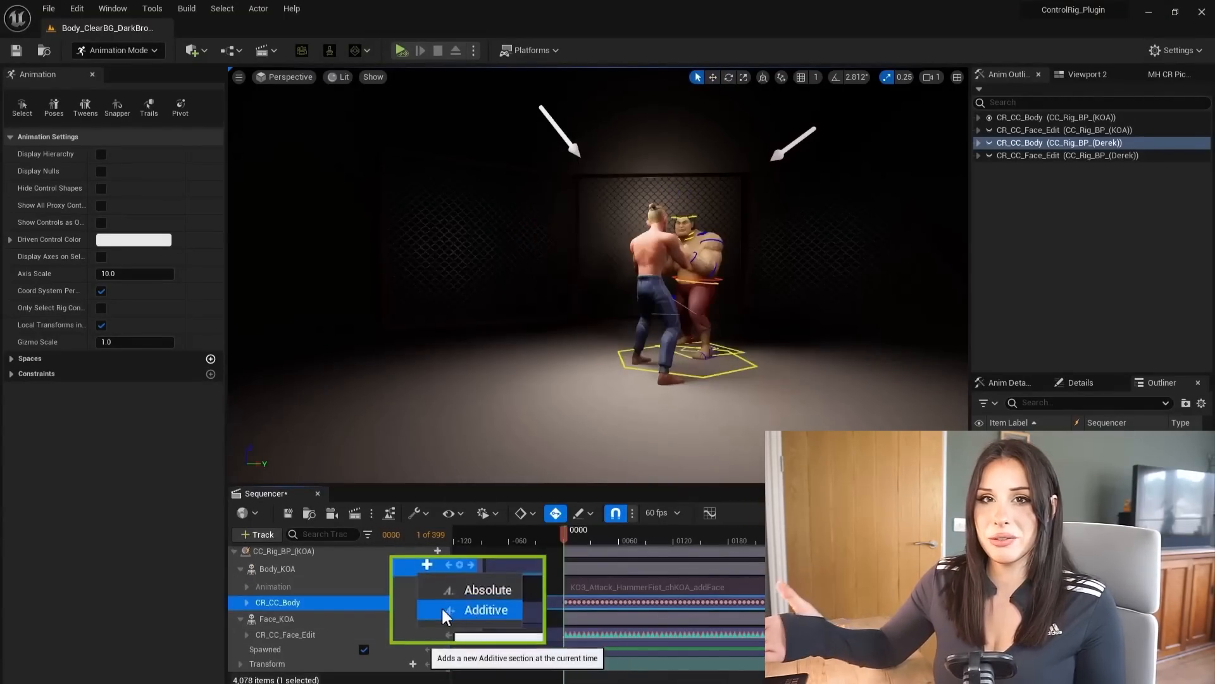
pyautogui.click(484, 609)
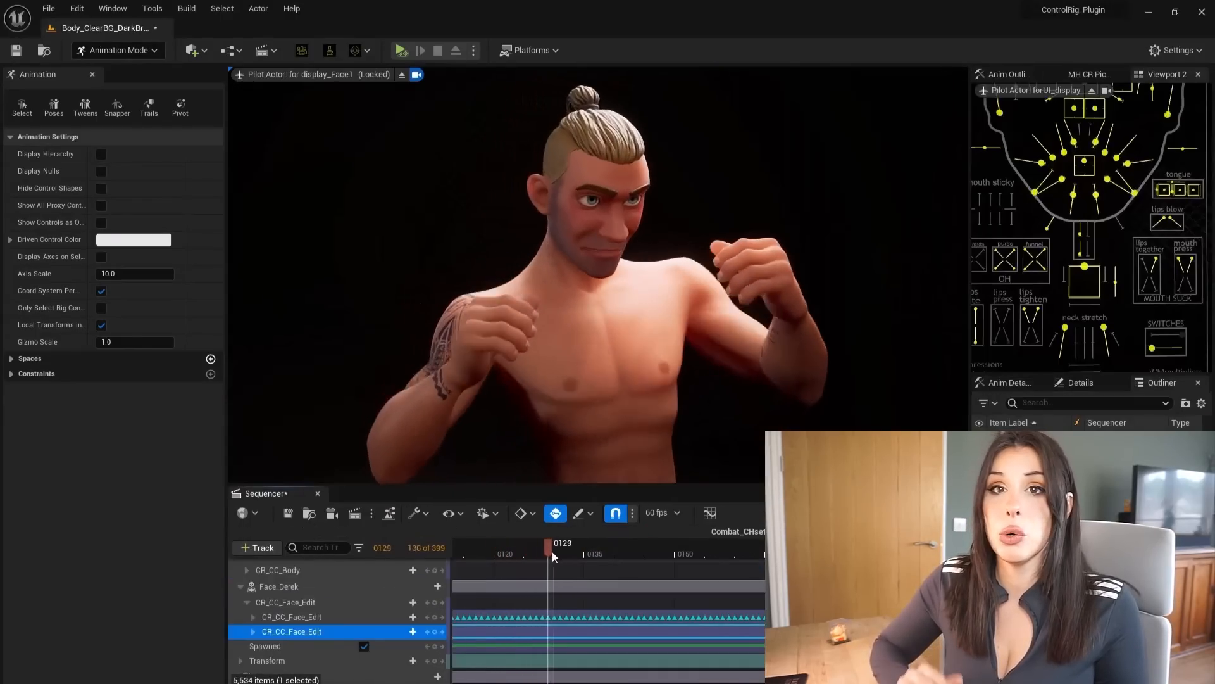
pyautogui.moveTo(552, 552); pyautogui.dragTo(592, 549)
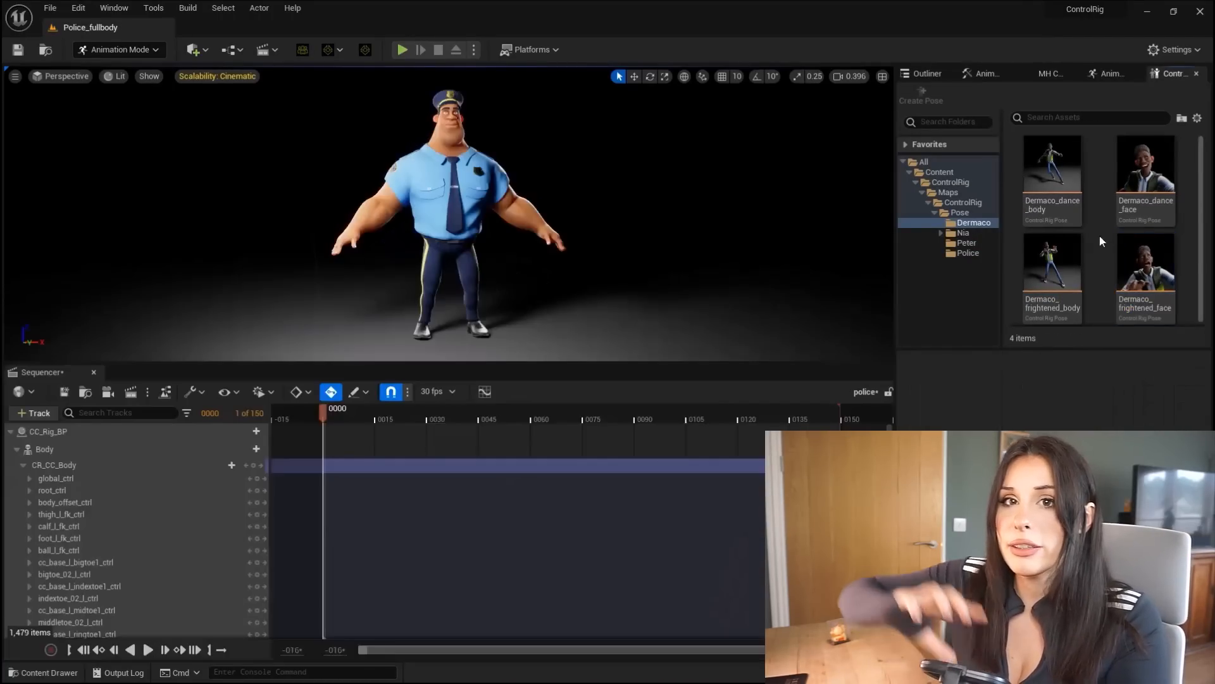
# - Paste the Dermaco_dance_body pose onto the police character's selected body controls
pyautogui.click(1055, 431)
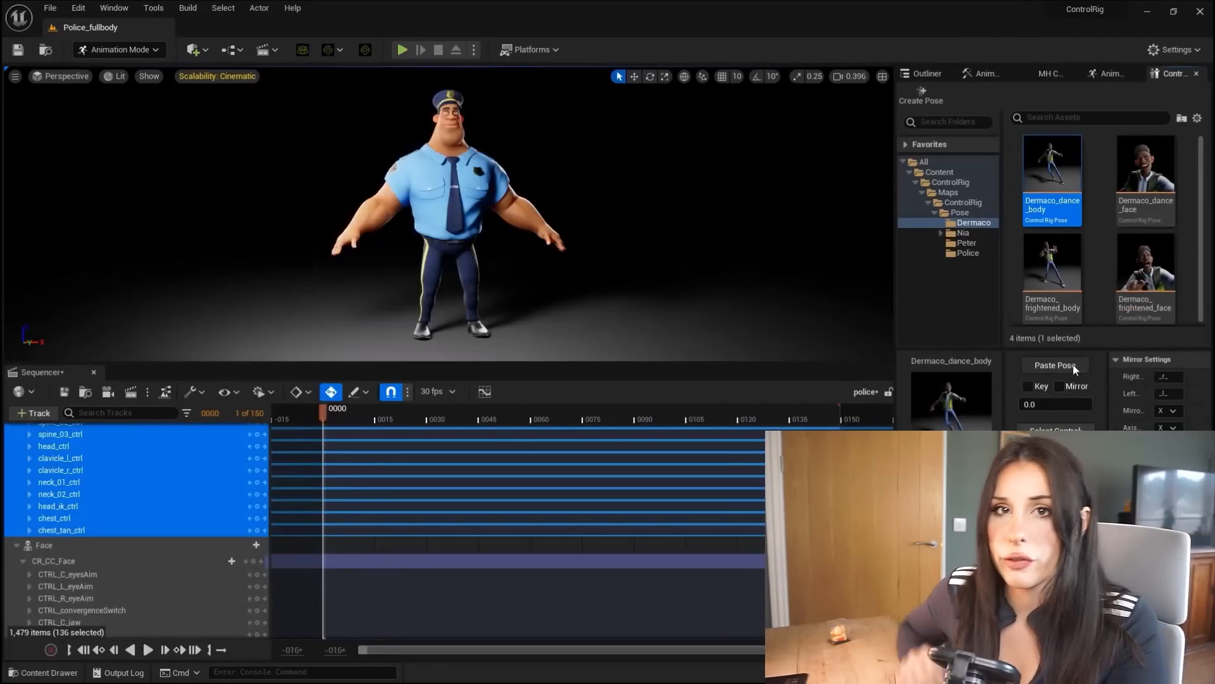
pyautogui.click(1070, 364)
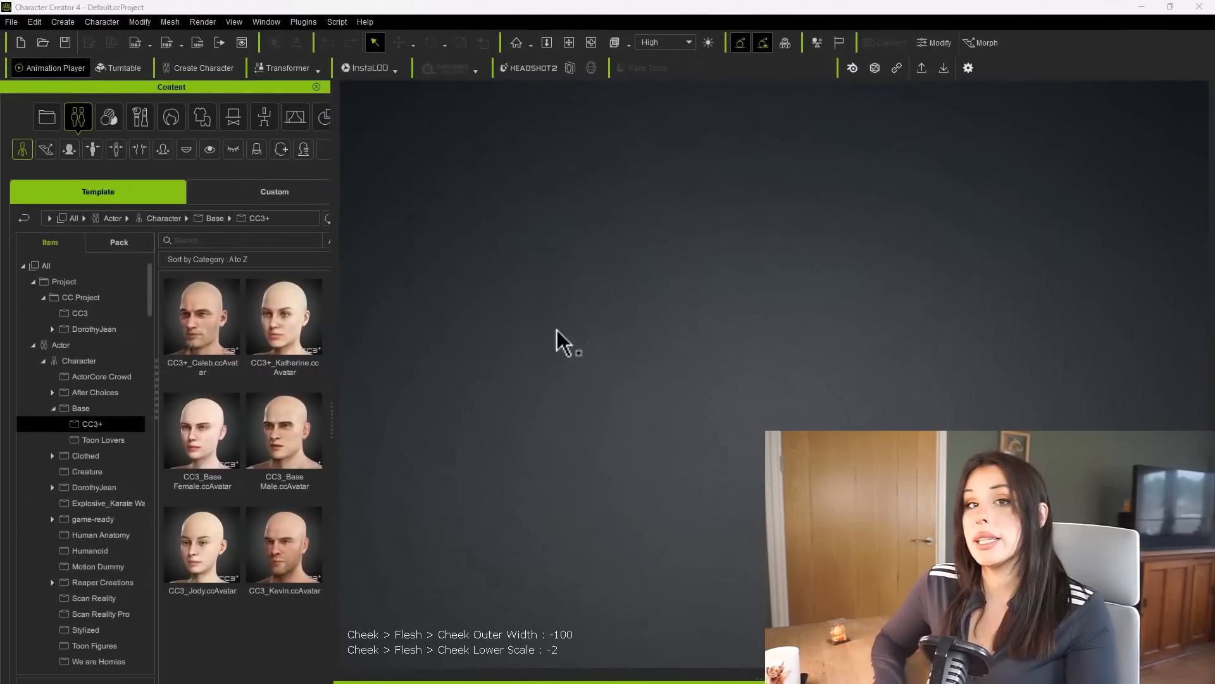
# - Switch to Character Creator and load the CC3+_Katherine base avatar into the empty scene
pyautogui.doubleClick(280, 329)
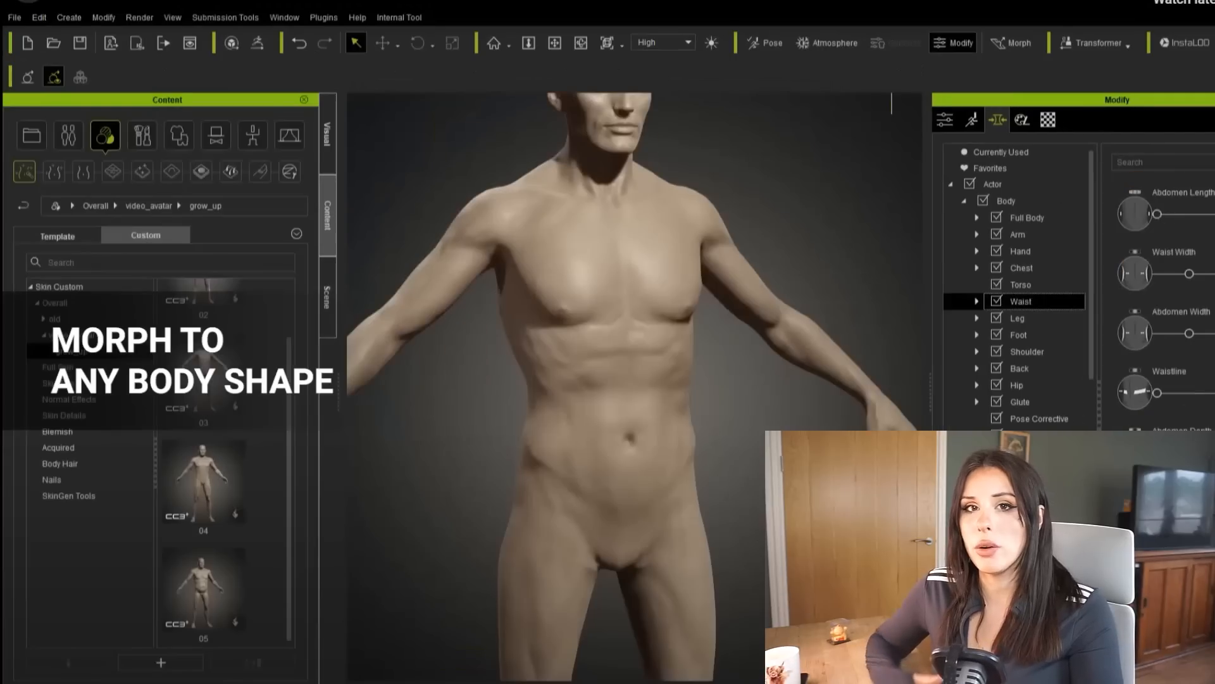
# - Adjust the male character's Waist Width morph and increase a head-shape morph for a different look
pyautogui.moveTo(1179, 275); pyautogui.dragTo(1202, 275)
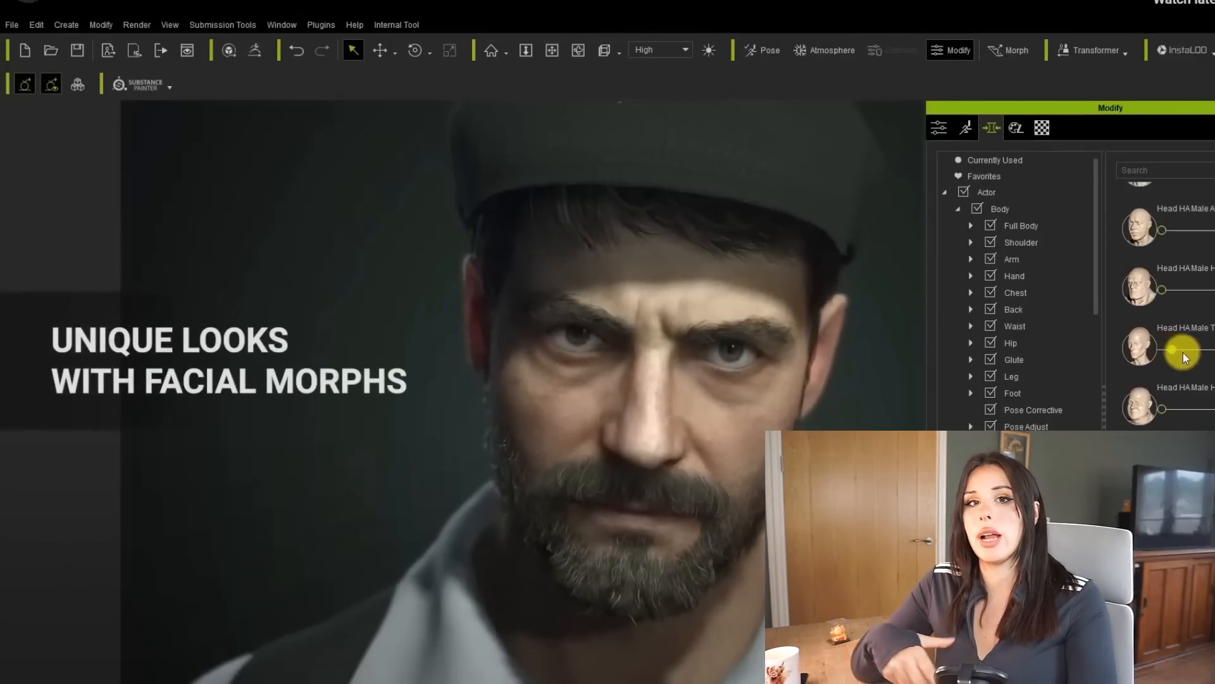
pyautogui.moveTo(1183, 352); pyautogui.dragTo(1203, 359)
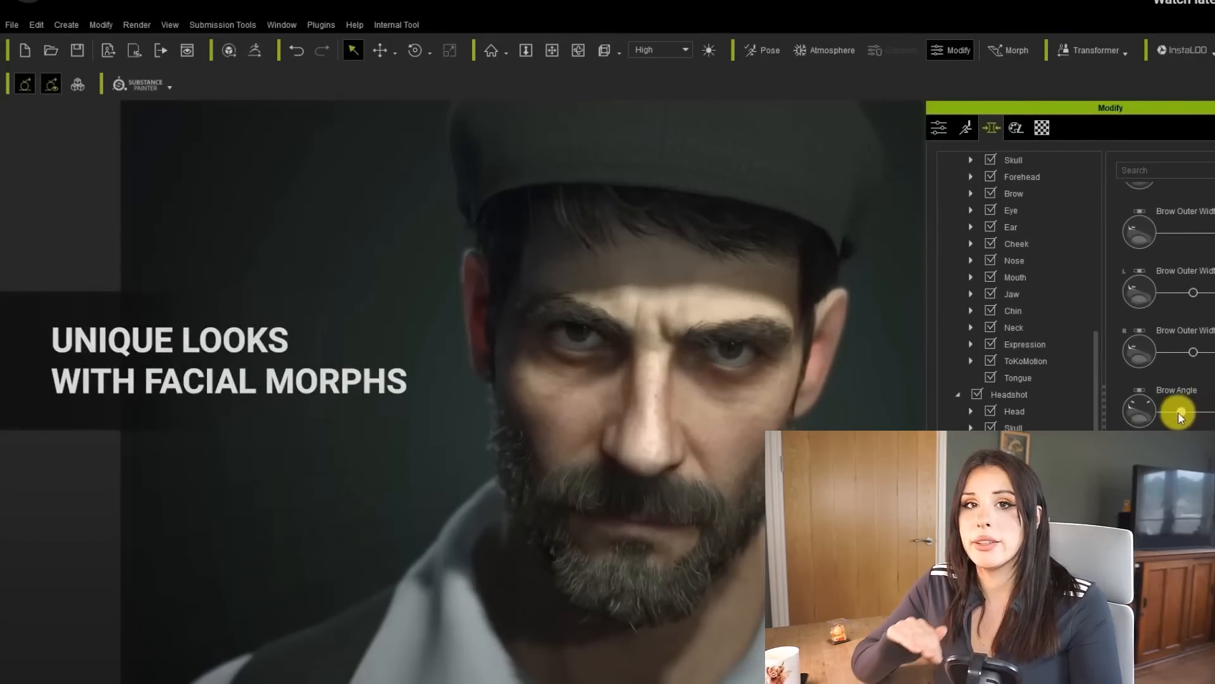
pyautogui.scroll(-3, 1178, 411)
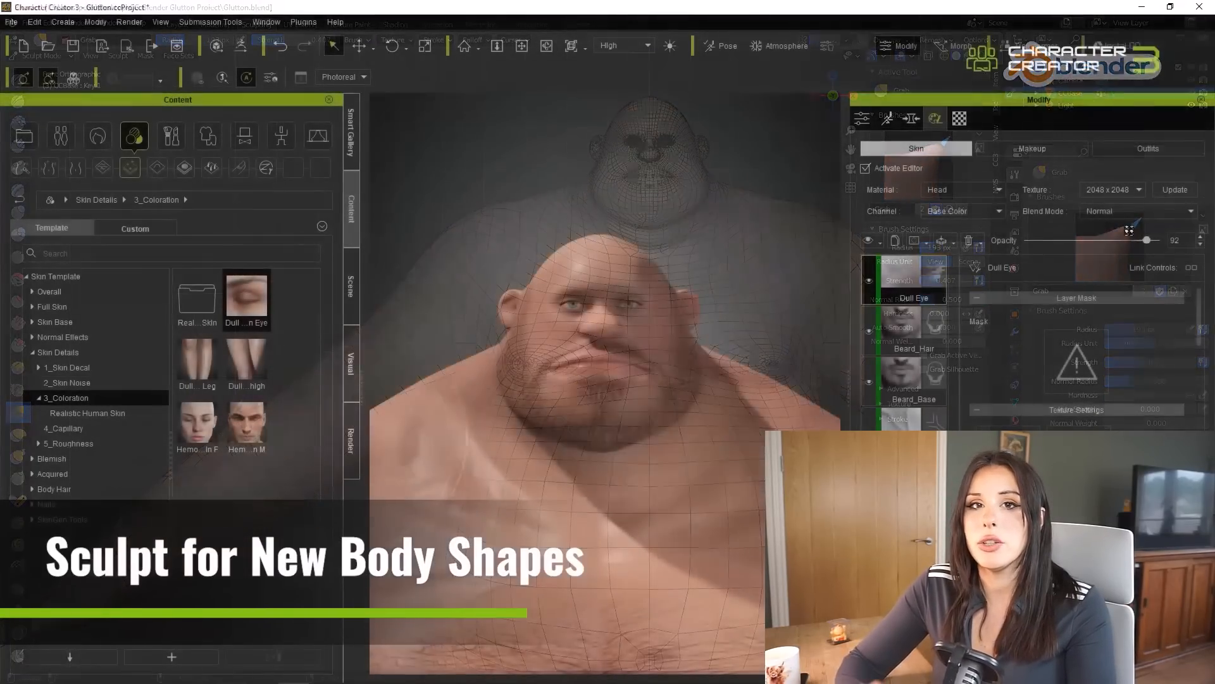
pyautogui.click(1137, 211)
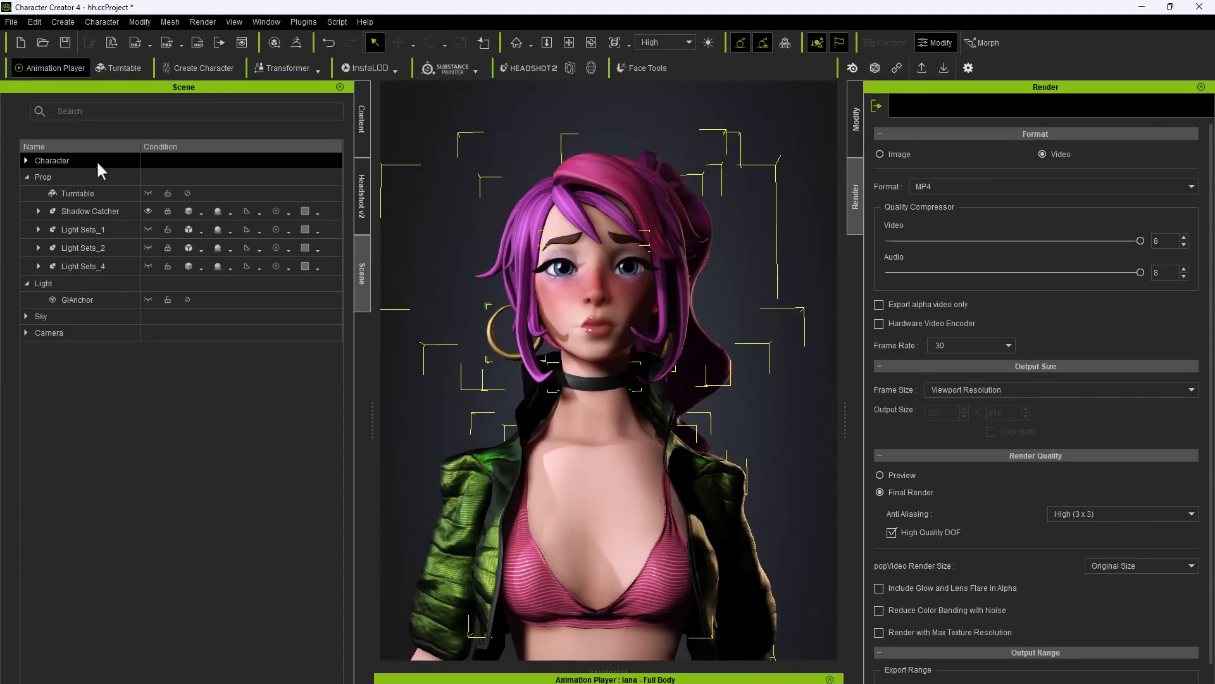
pyautogui.click(295, 41)
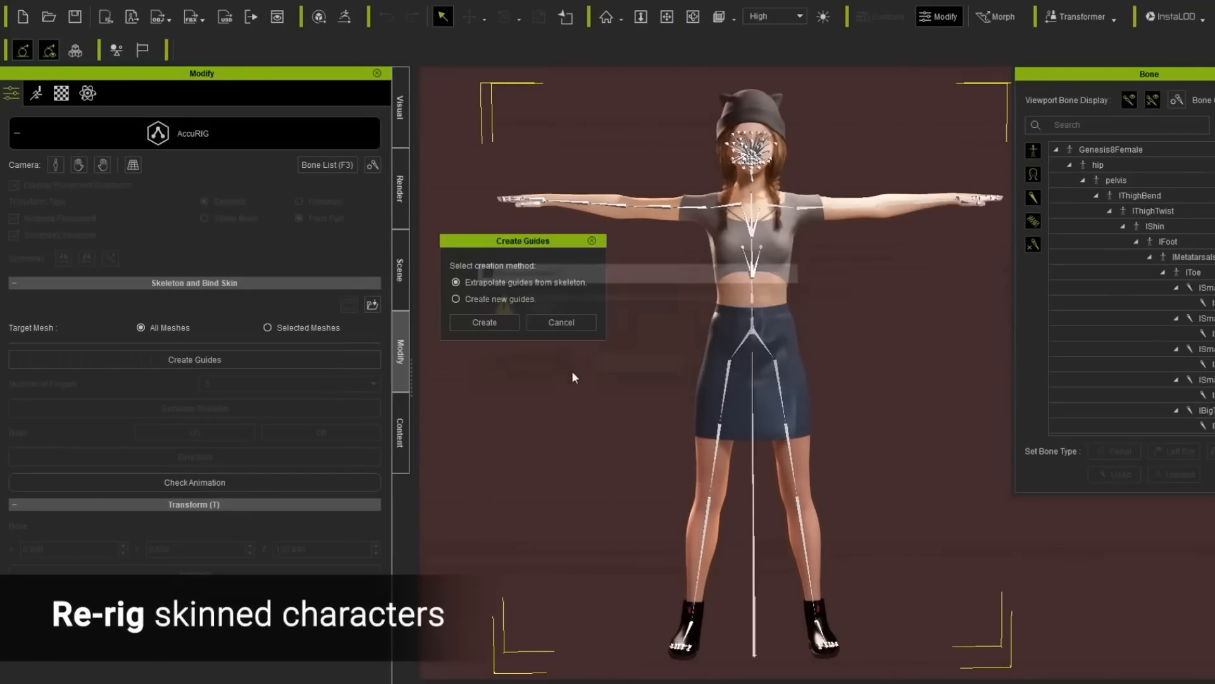
# - Re-rig the girl with AccuRIG using guides extrapolated from the skeleton, keep the existing facial bone set, and bind the skin
pyautogui.click(485, 322)
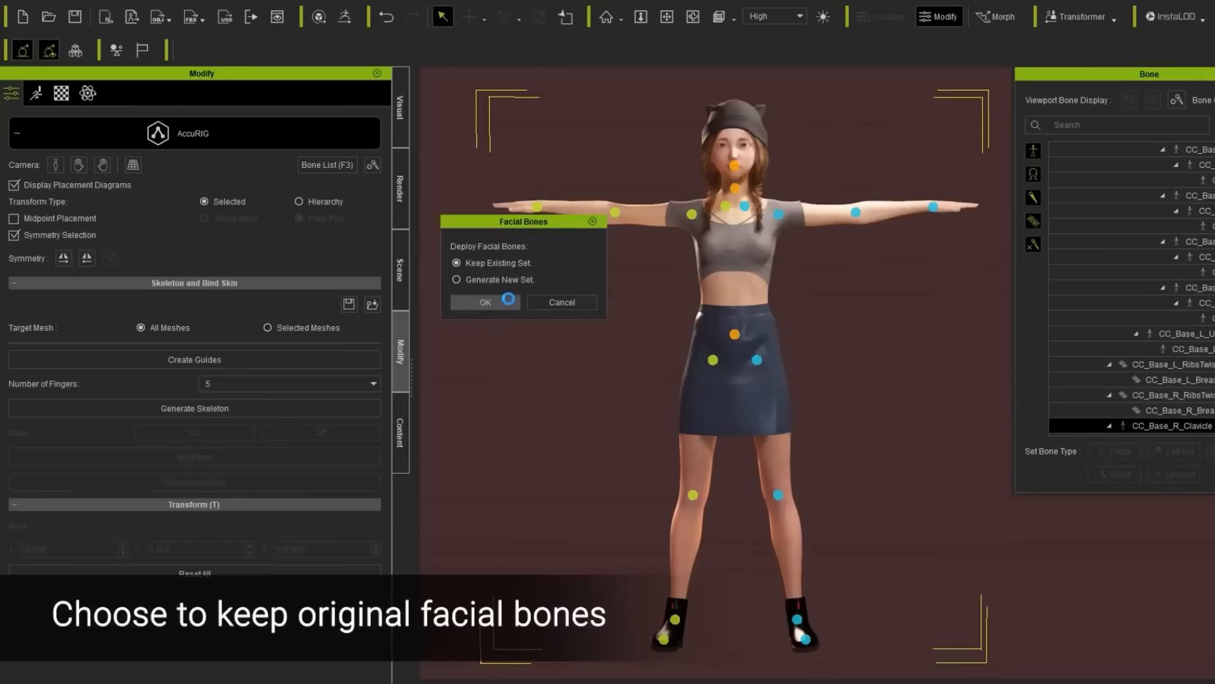
pyautogui.click(508, 300)
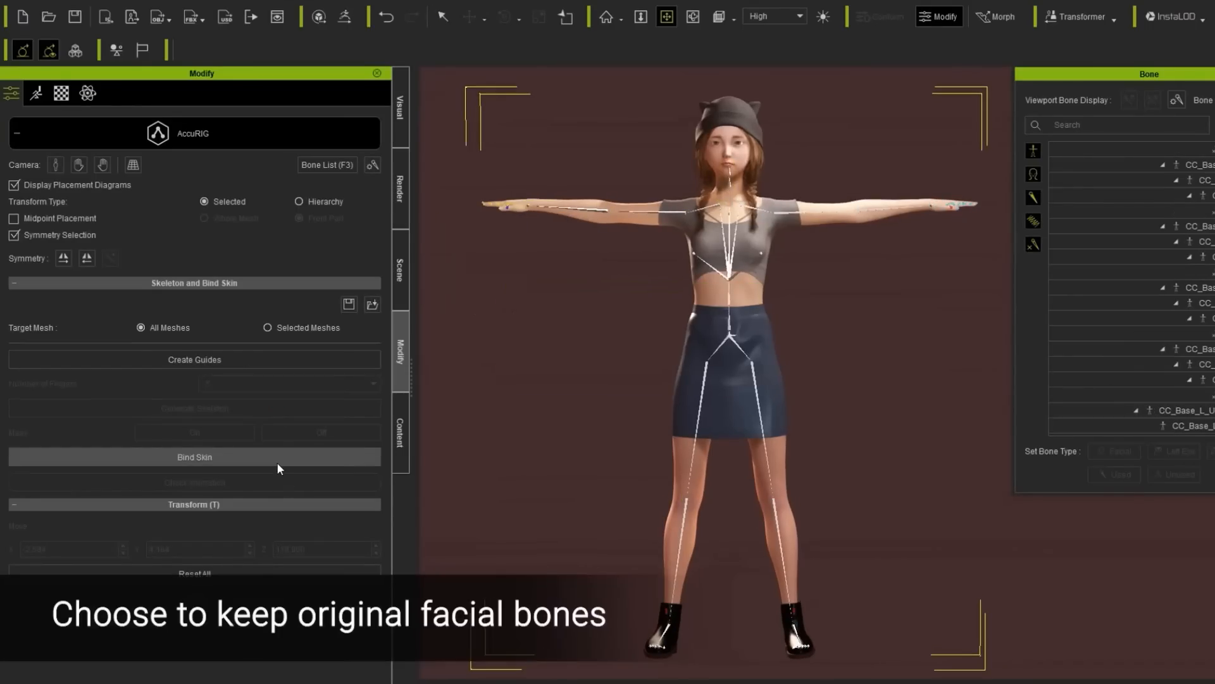
pyautogui.click(279, 467)
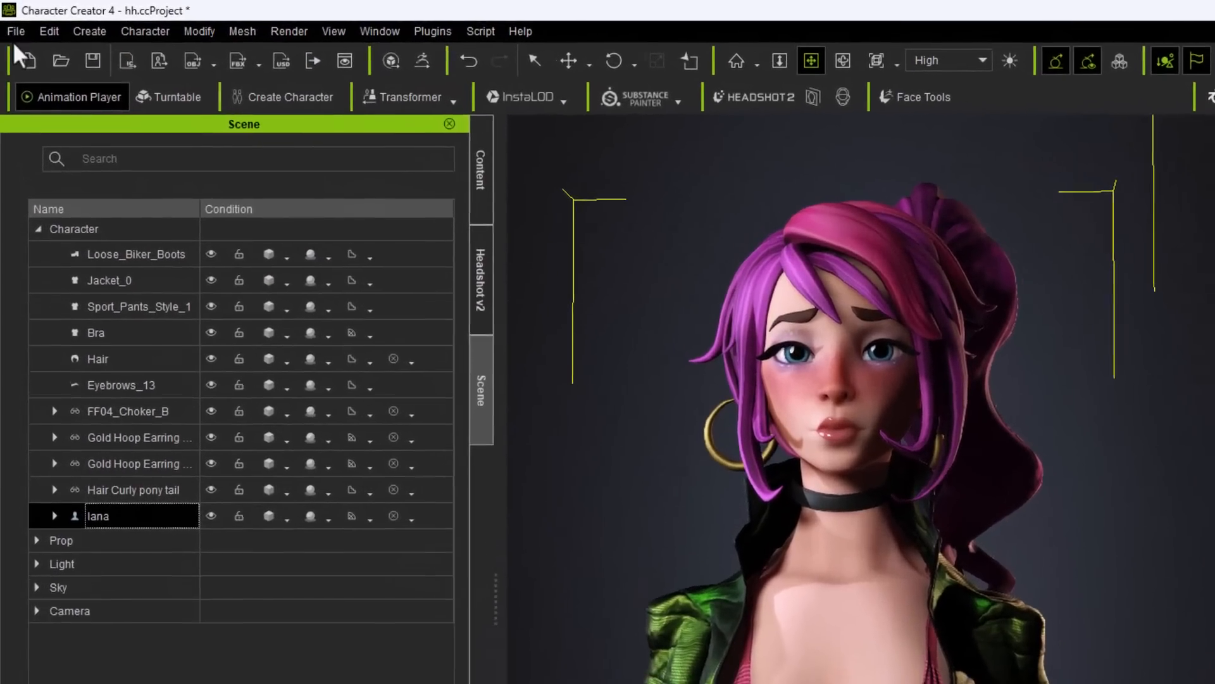
# - Export the purple-haired character as FBX with the Unreal target preset, Mesh option and Delete Hidden Faces enabled
pyautogui.click(11, 23)
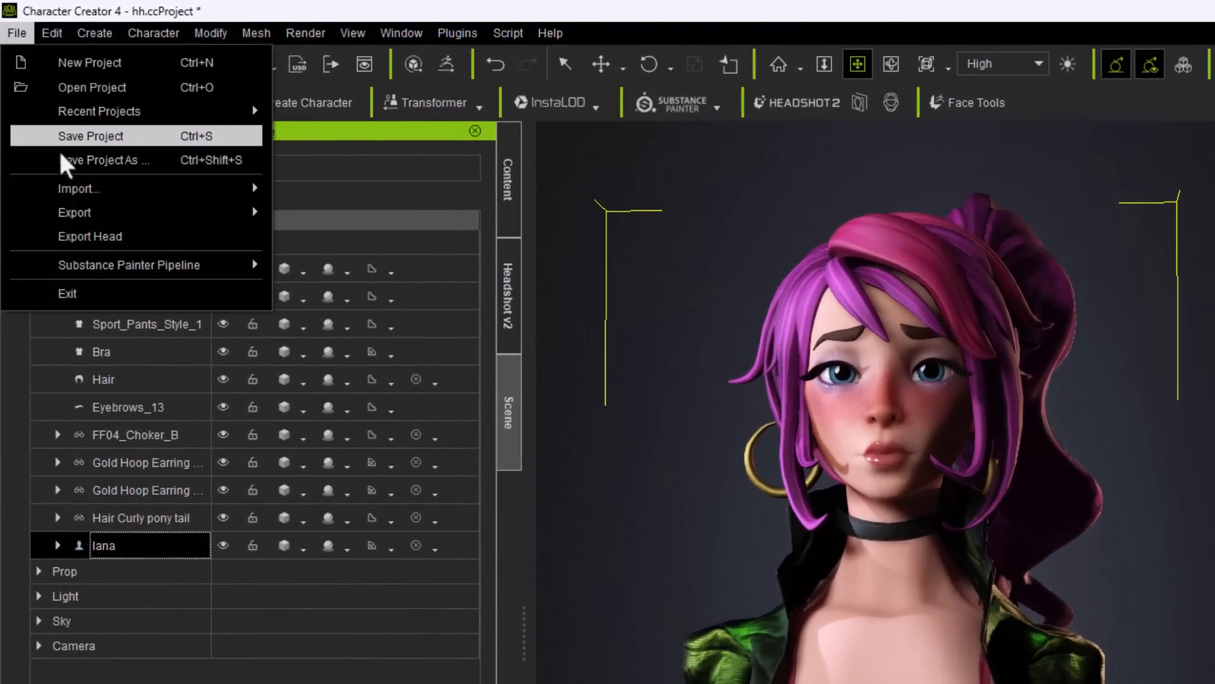
pyautogui.moveTo(173, 211)
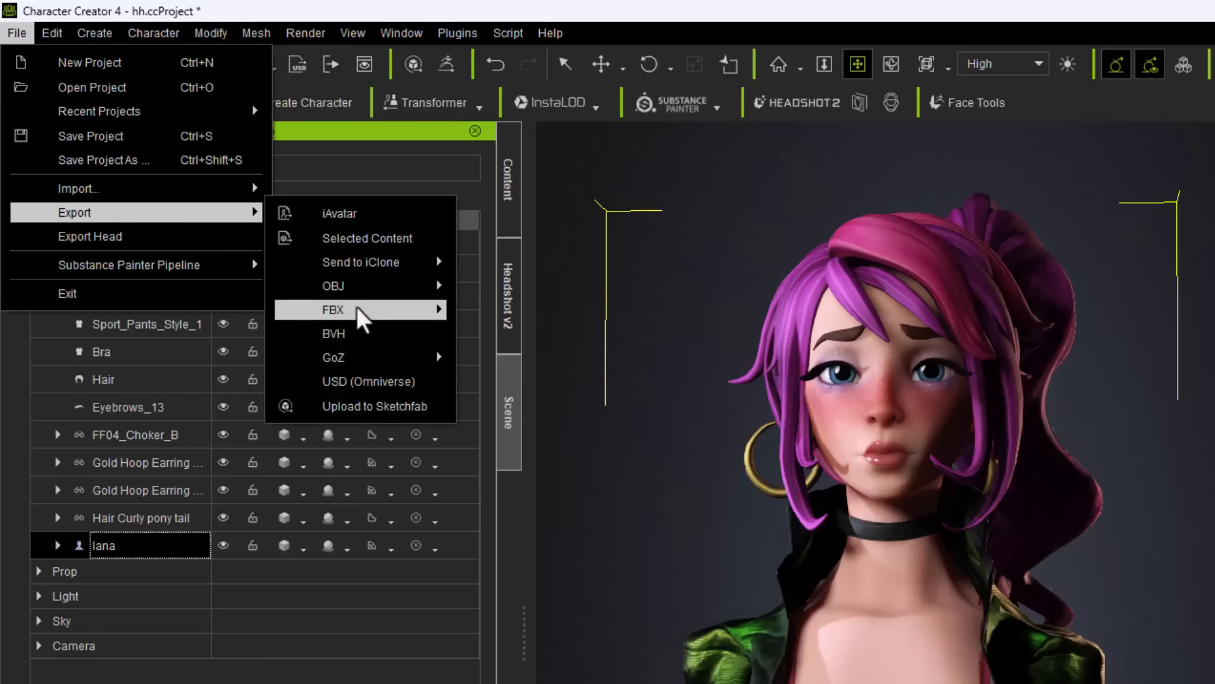
pyautogui.moveTo(356, 307)
pyautogui.click(599, 335)
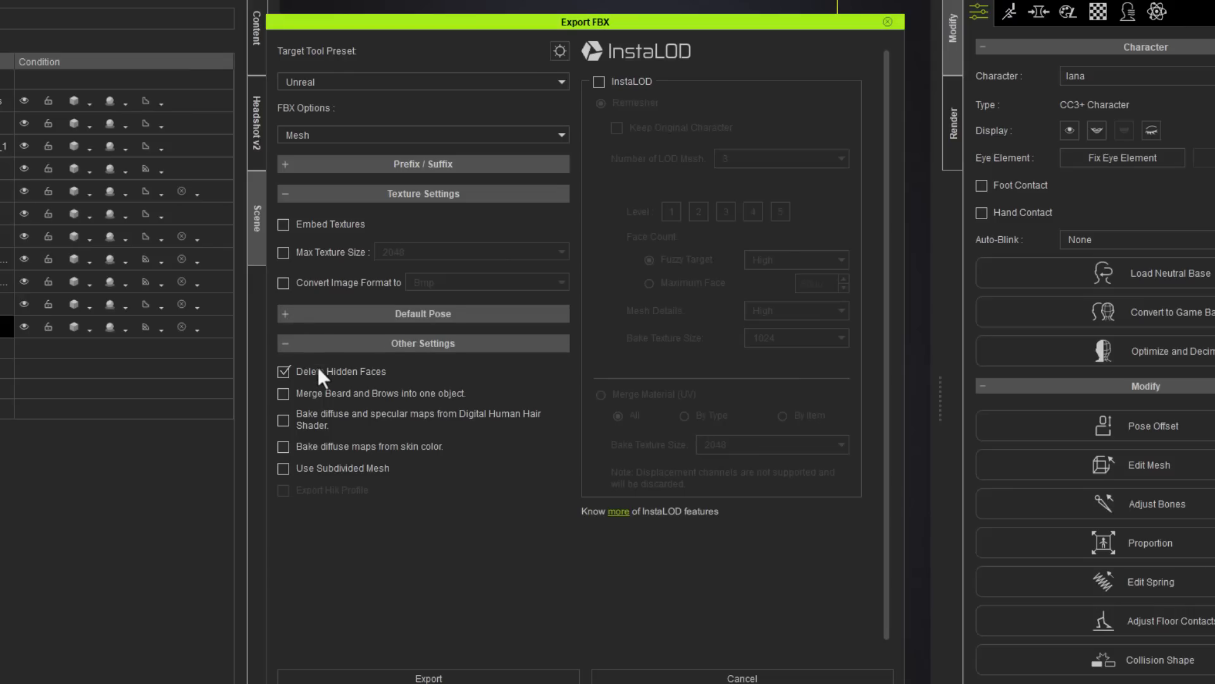
pyautogui.click(456, 674)
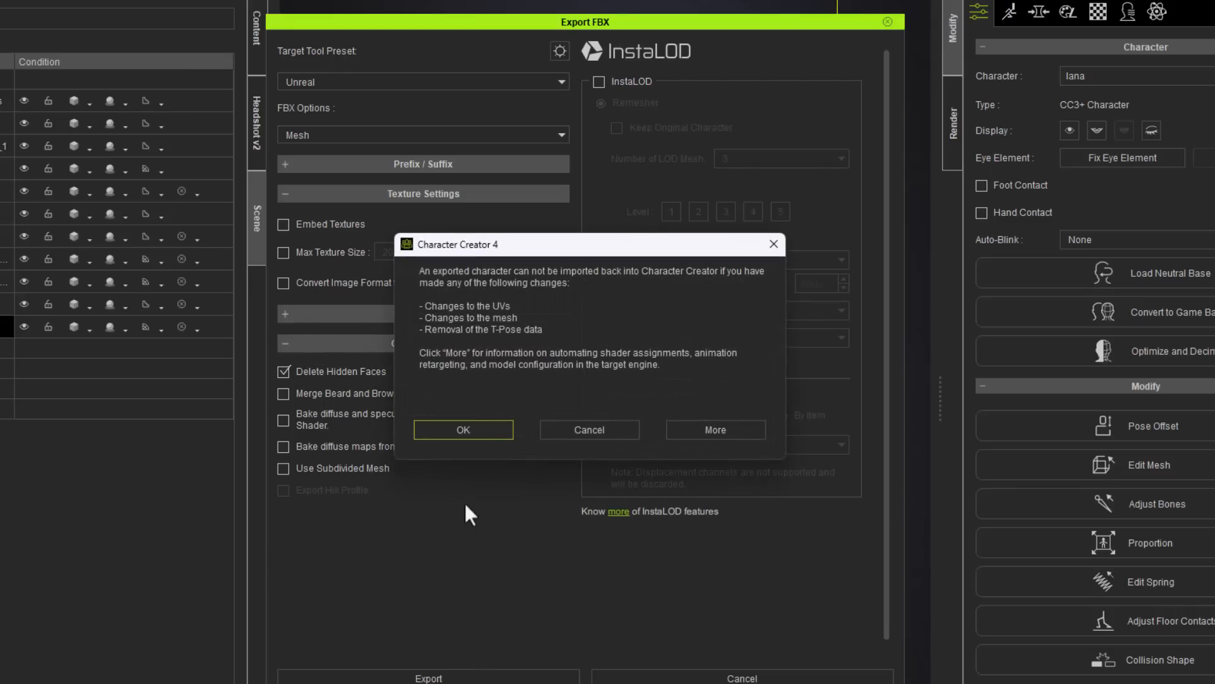
pyautogui.click(437, 429)
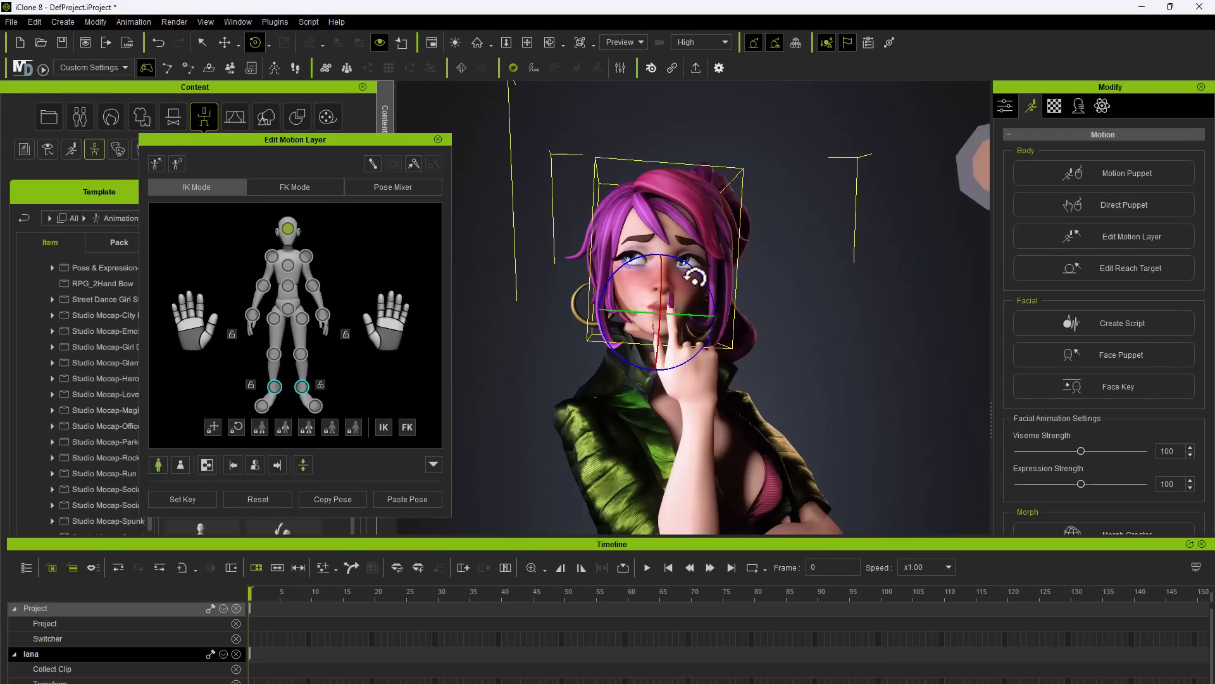
# - Switch to iClone and rotate the purple-haired character's head slightly while editing the motion layer
pyautogui.moveTo(694, 276); pyautogui.dragTo(702, 279)
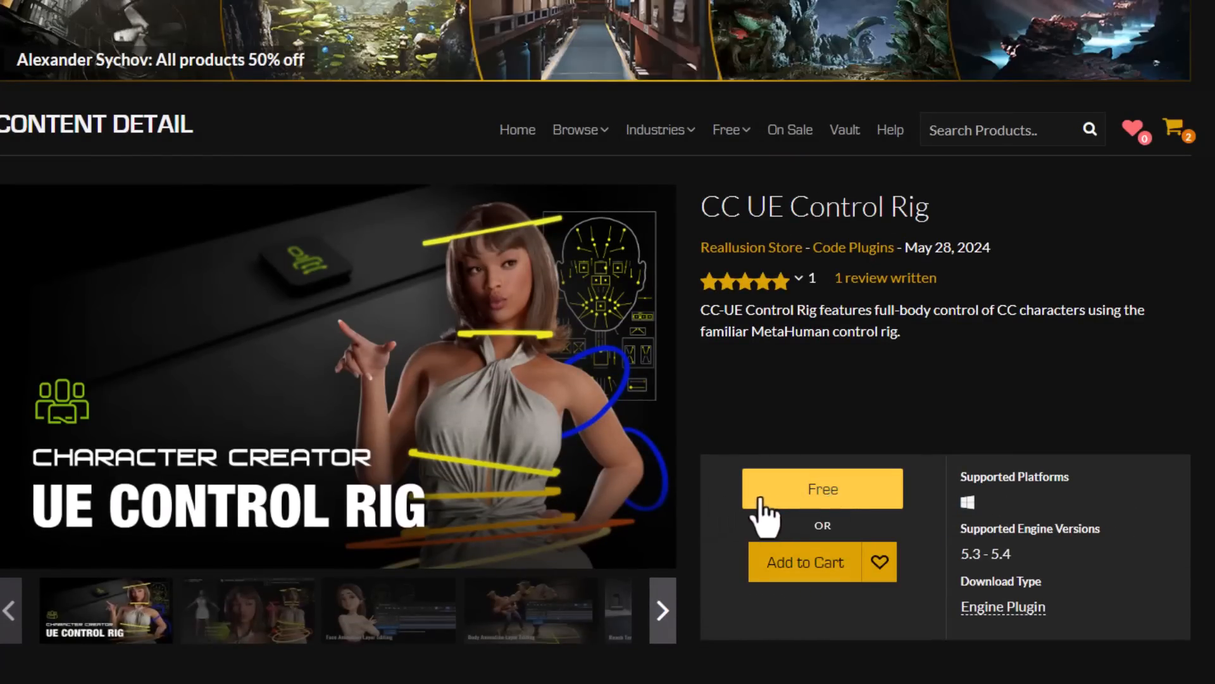
# - Get the free CC UE Control Rig plugin from the Unreal Marketplace and install it to engine version 5.4
pyautogui.click(842, 497)
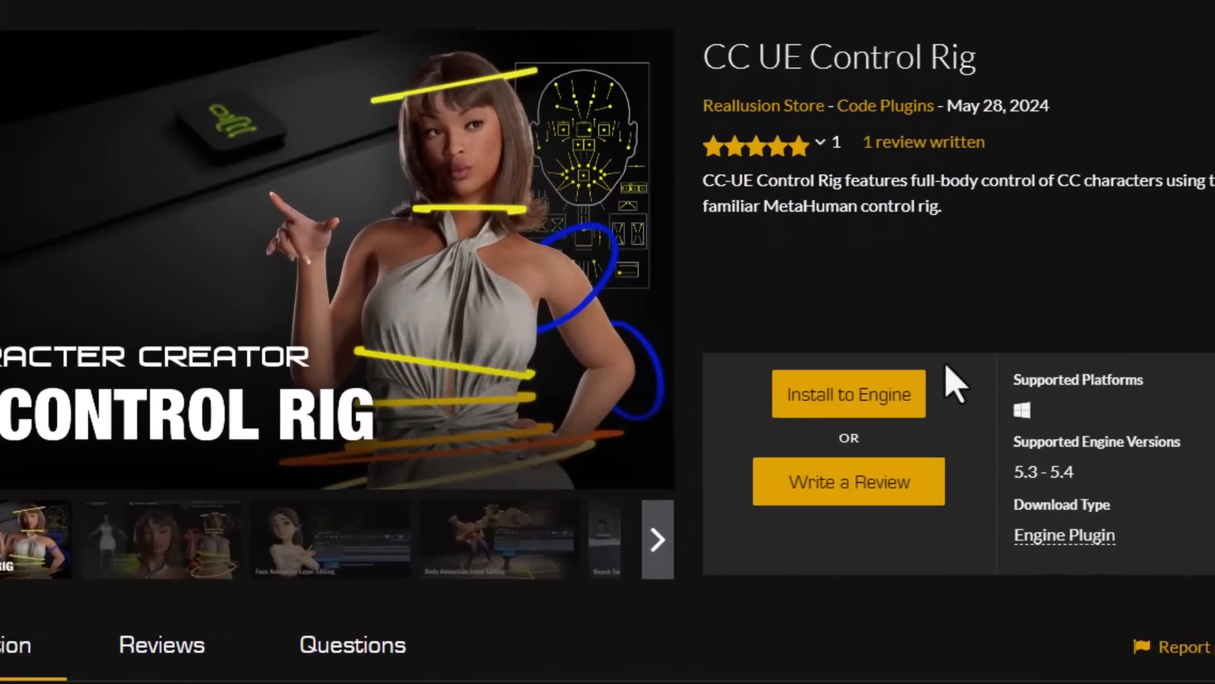
pyautogui.click(842, 392)
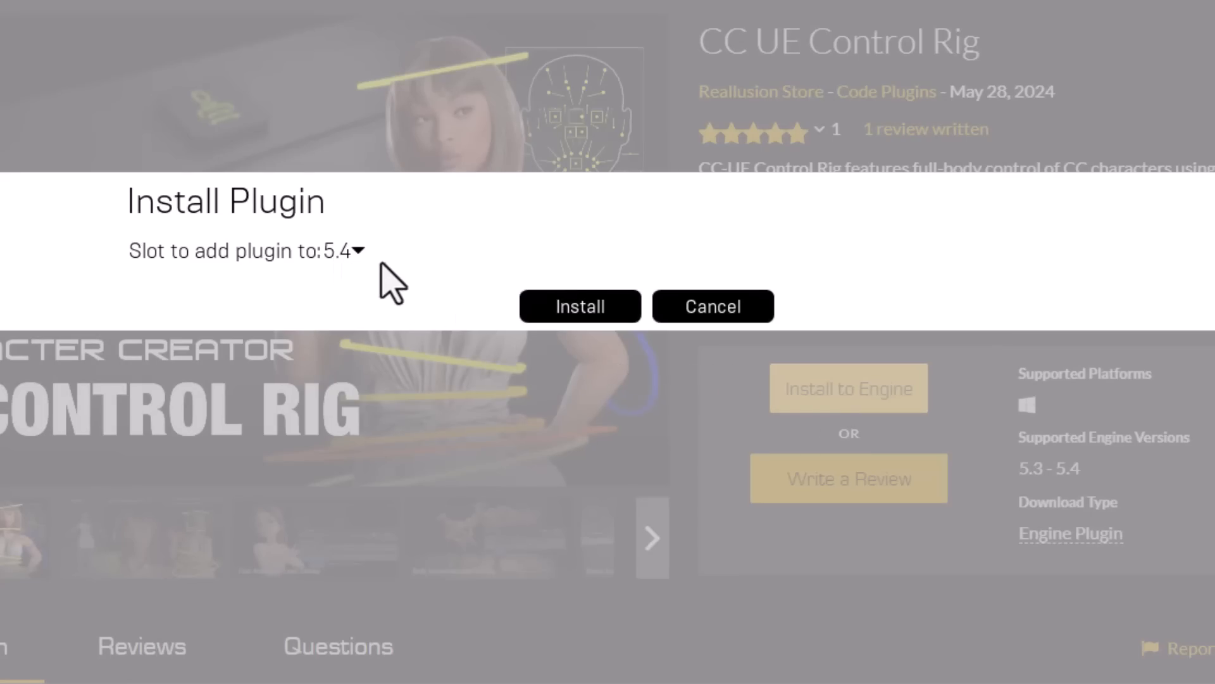
pyautogui.click(576, 308)
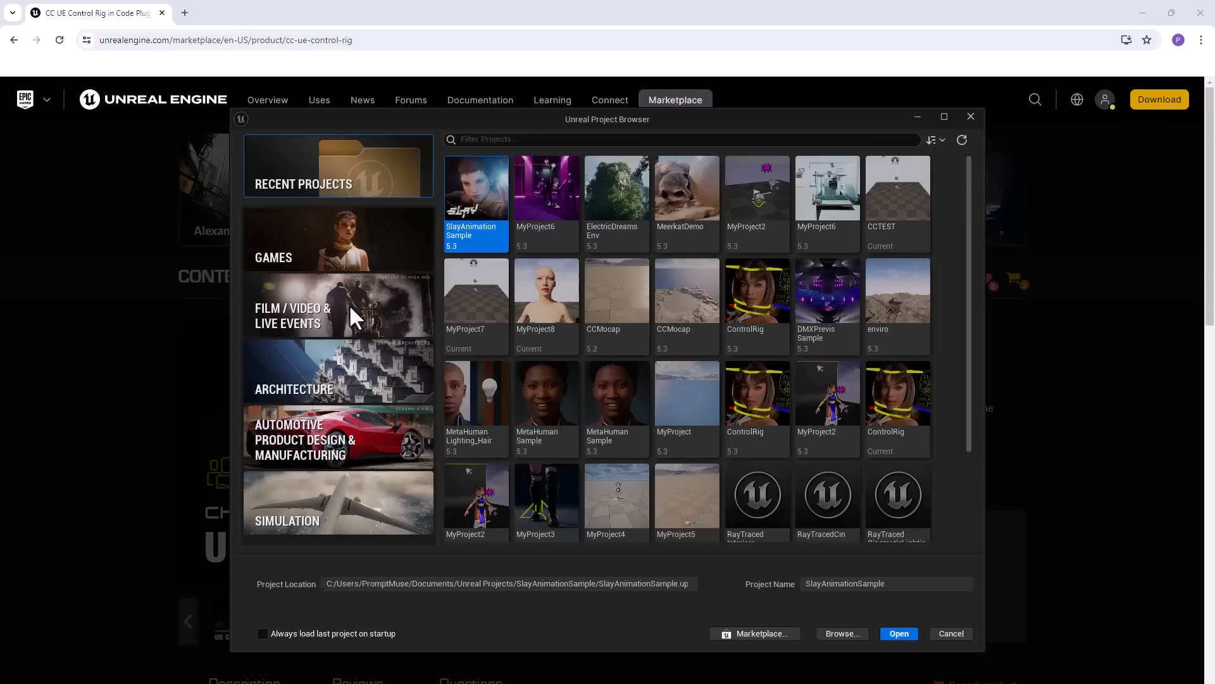
# - Create a blank Film / Video & Live Events project named MyProject9 in Unreal
pyautogui.click(348, 307)
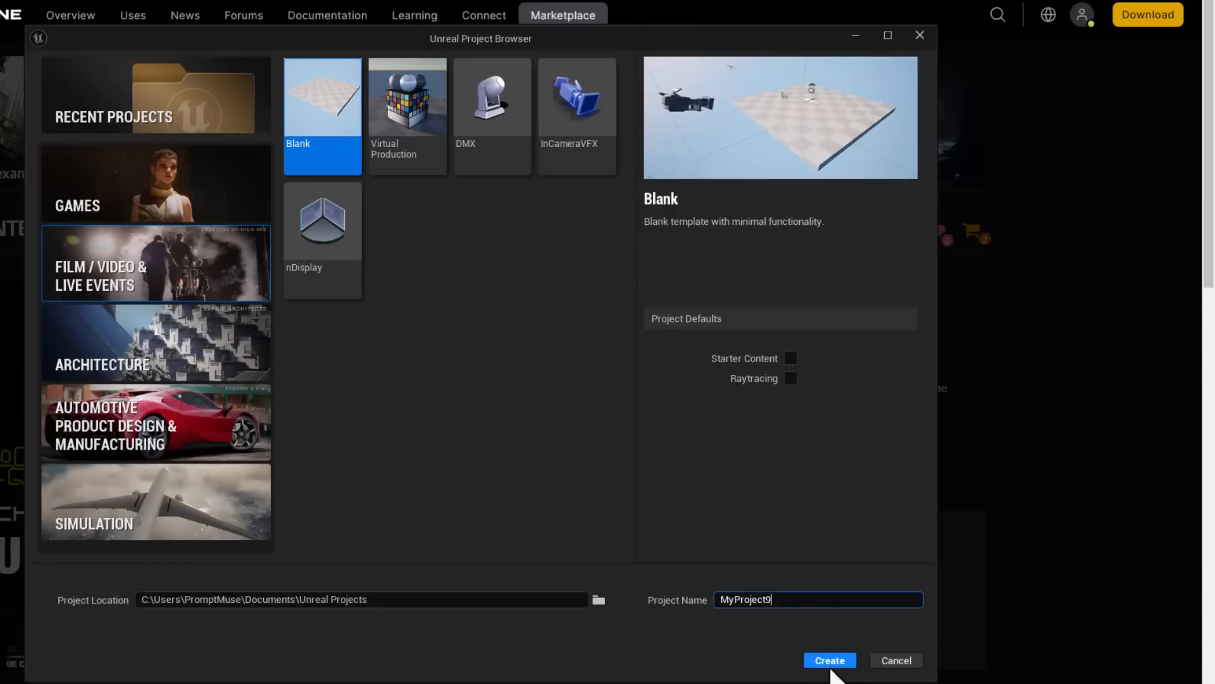
pyautogui.click(830, 664)
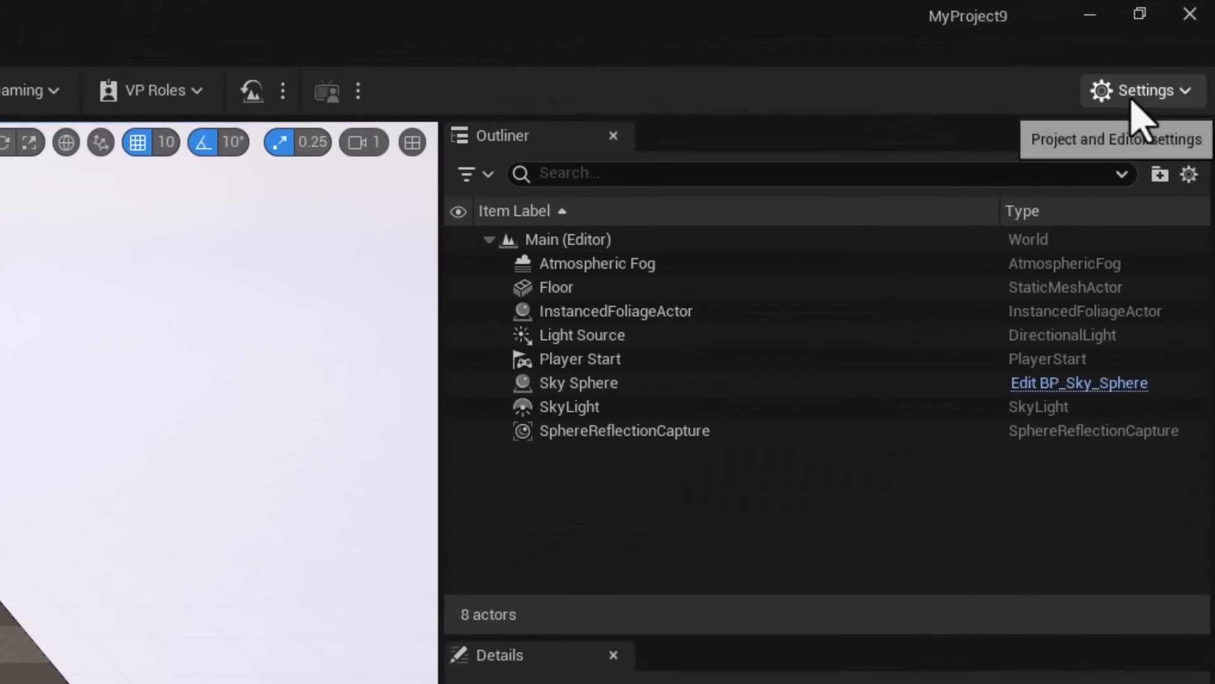
# - Find the Character Creator UE Control Rig plugin by searching for "charac", enable it, and restart the Unreal editor
pyautogui.click(1170, 54)
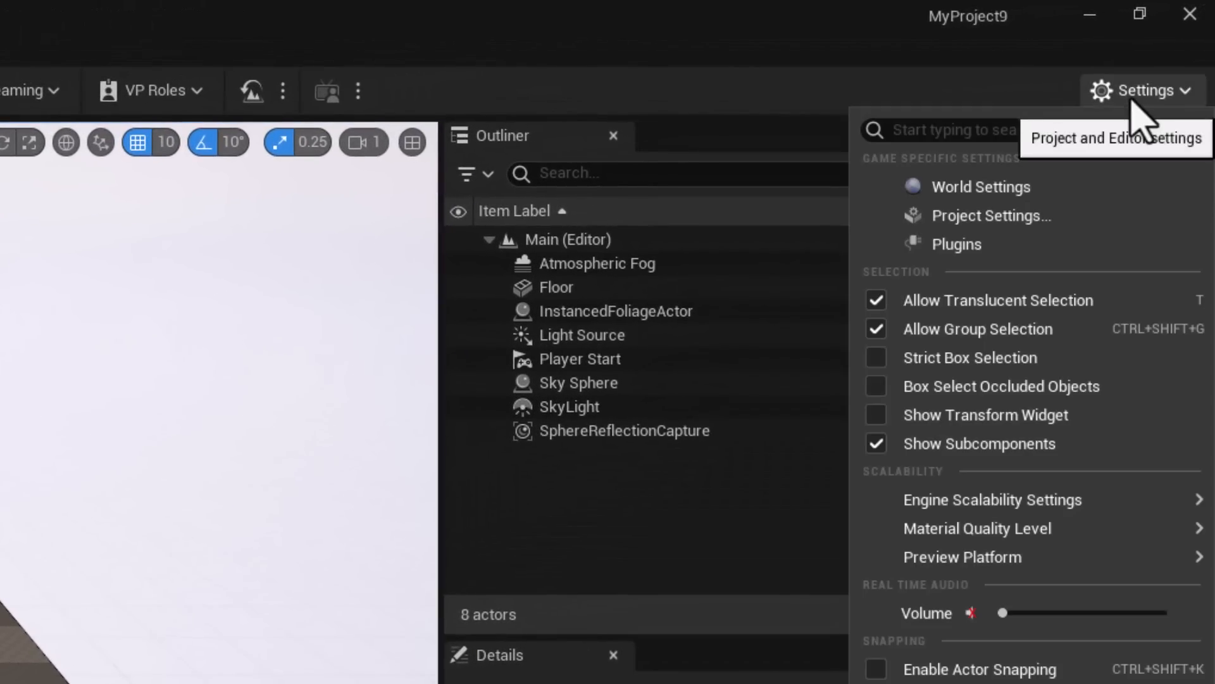
pyautogui.click(931, 247)
pyautogui.write('chara')
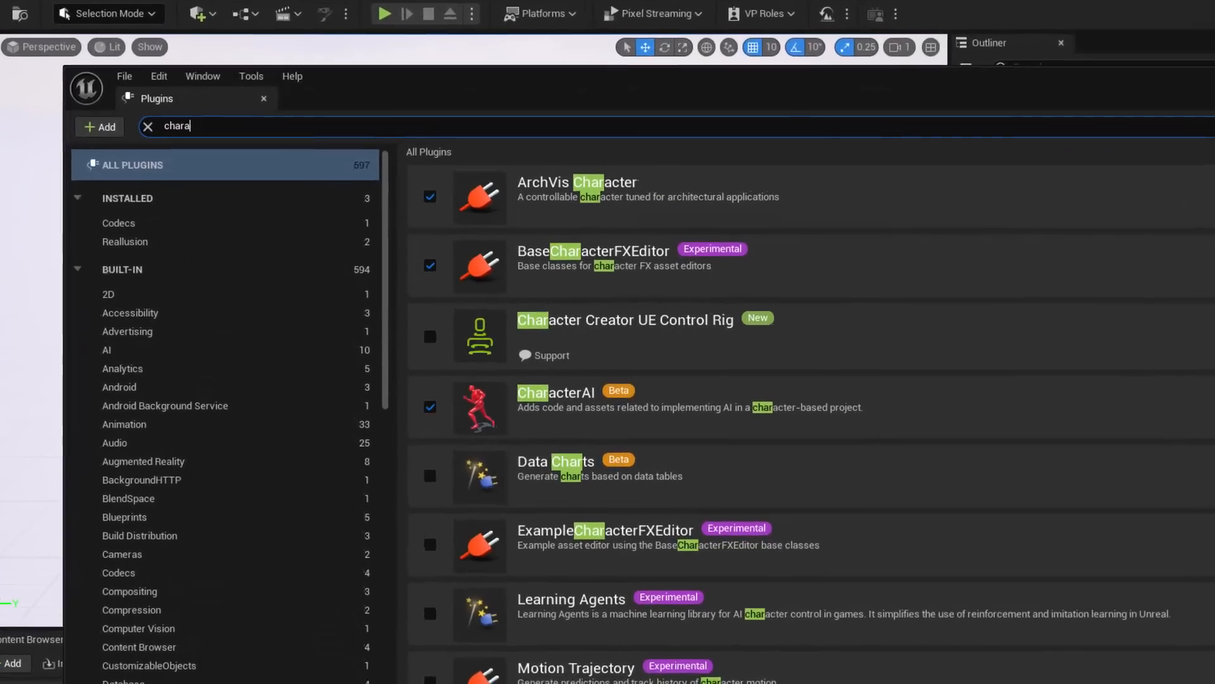
pyautogui.write('c')
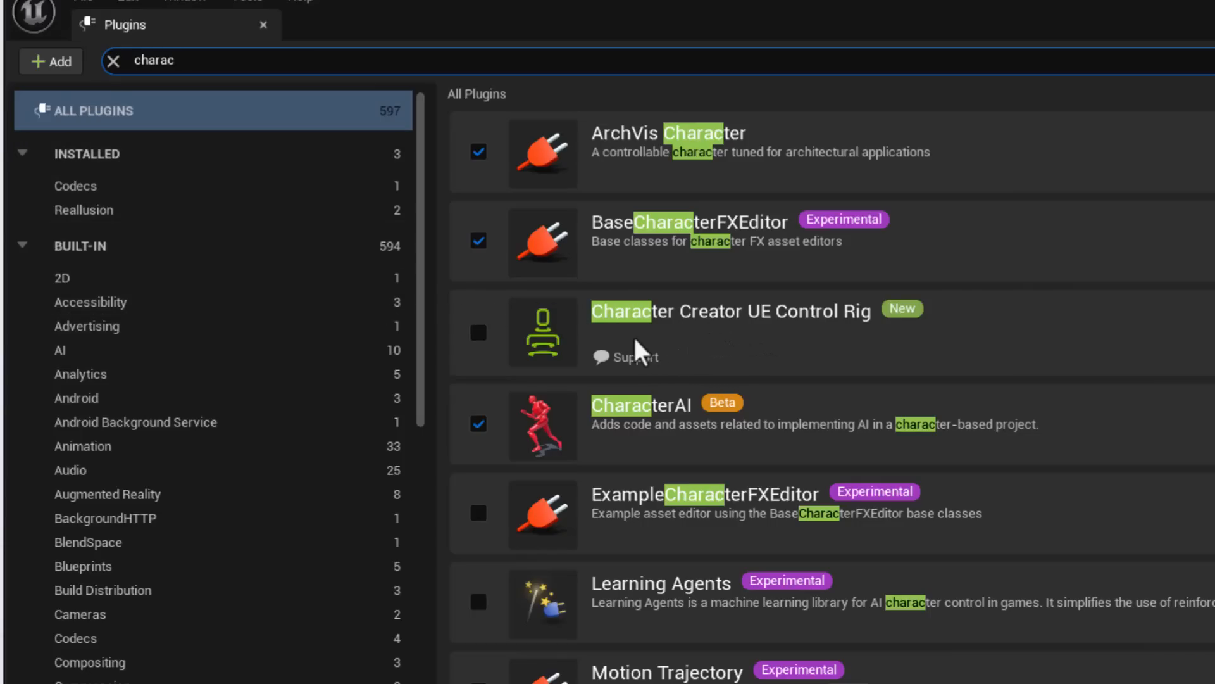
pyautogui.click(476, 335)
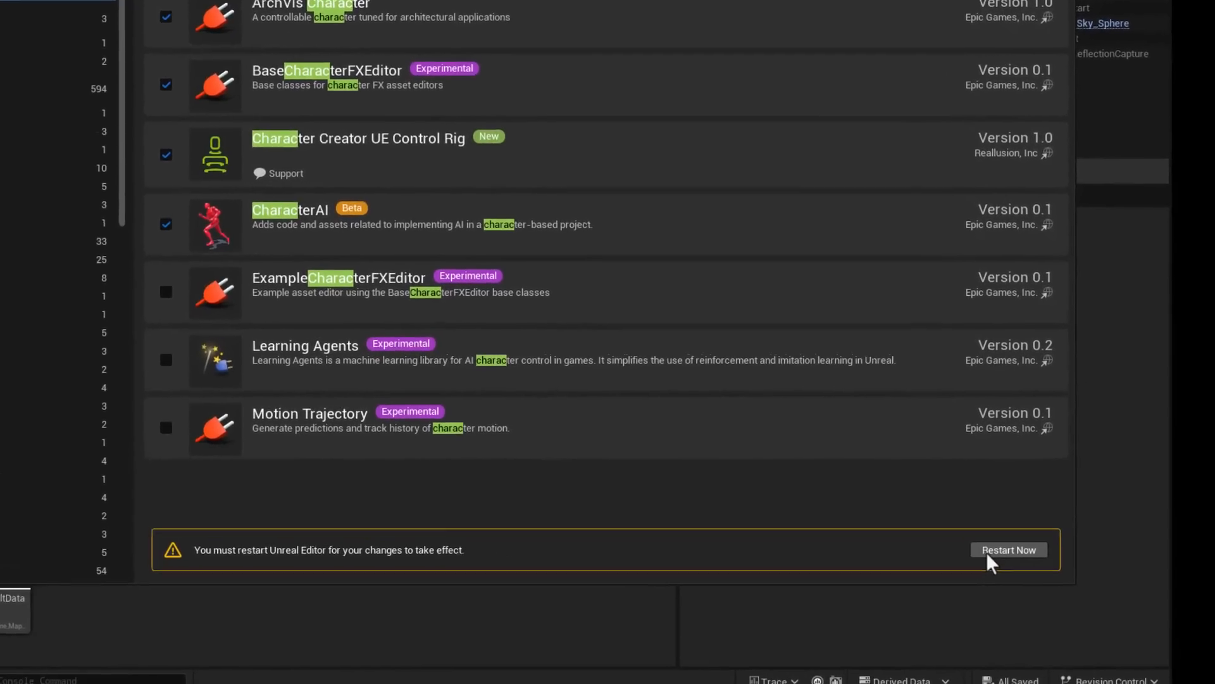
pyautogui.click(988, 551)
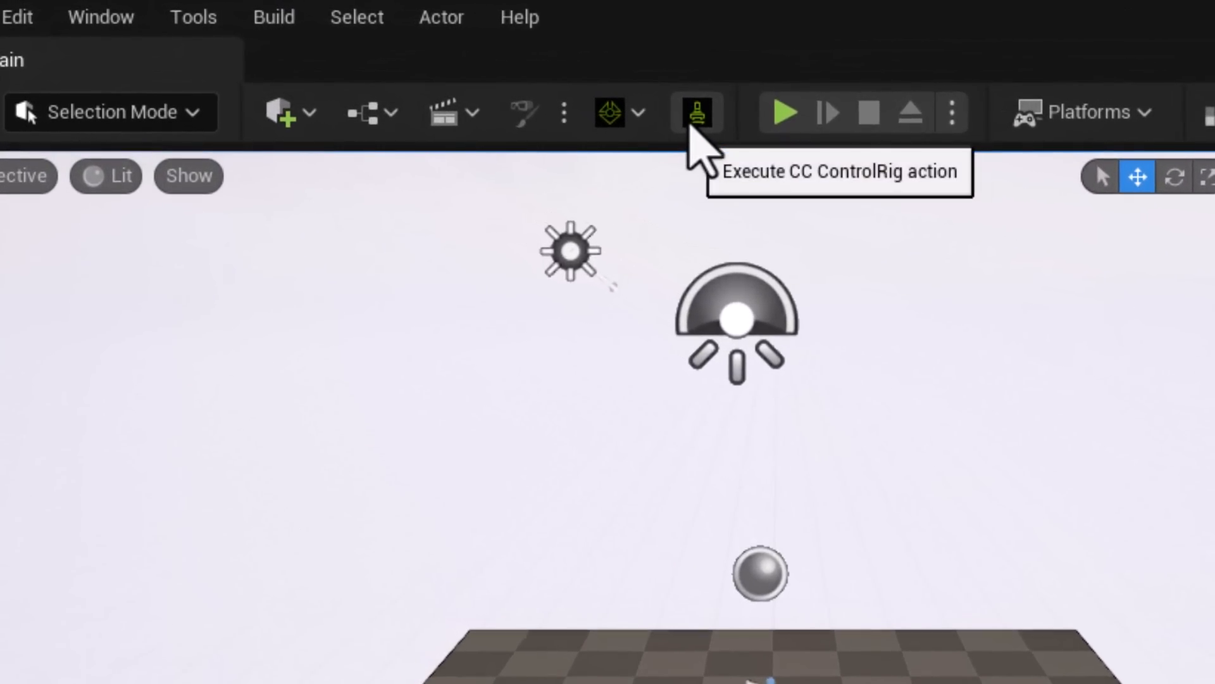
# - Execute the CC ControlRig action and move a control on the character's facial control board
pyautogui.click(695, 117)
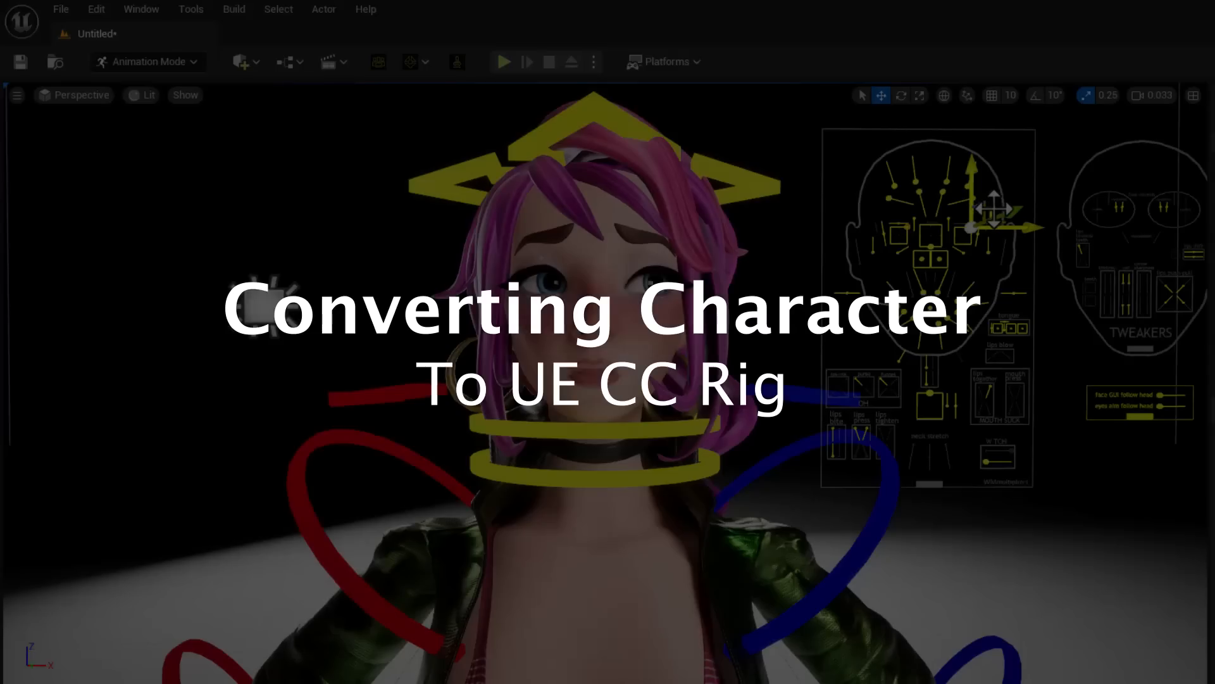
pyautogui.moveTo(995, 199); pyautogui.dragTo(975, 203)
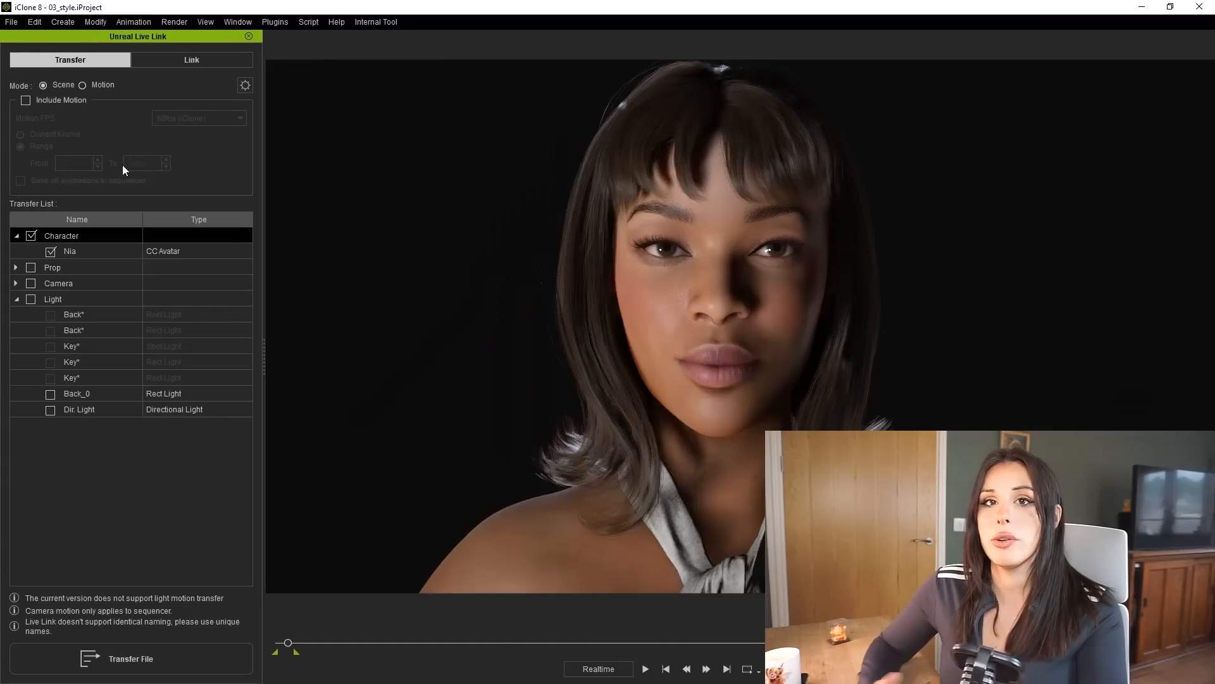
# - Switch to iClone and include motion in the Unreal Live Link scene transfer of the Nia character
pyautogui.click(26, 100)
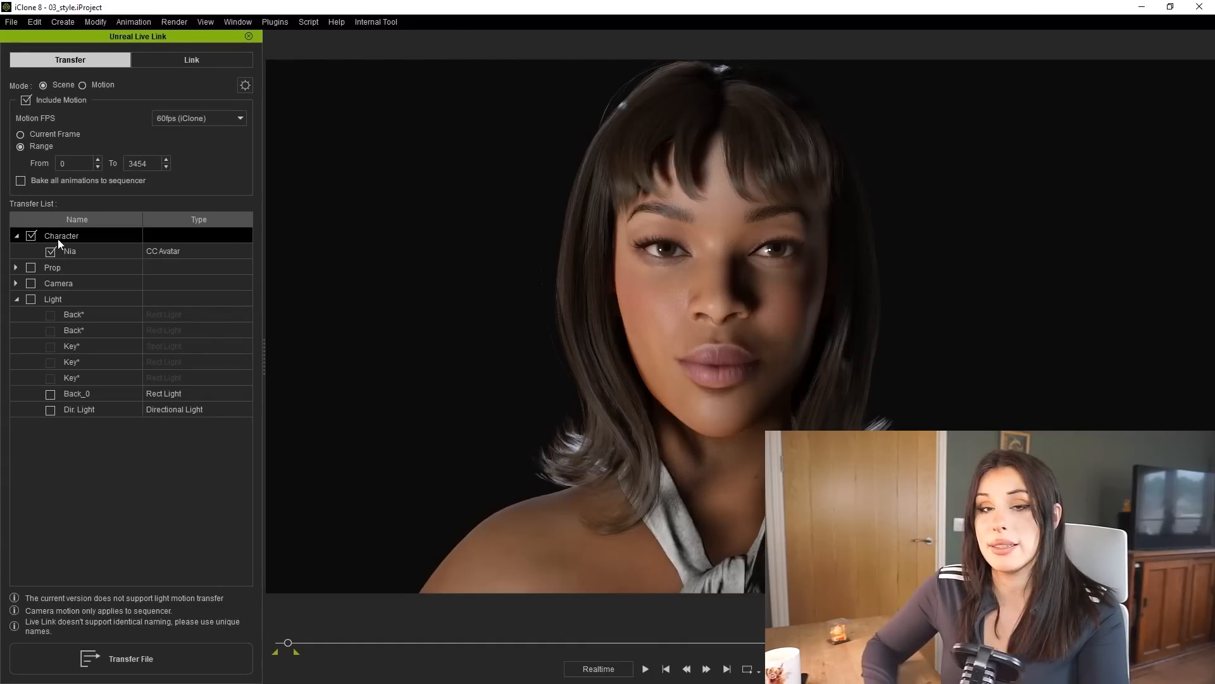
# - Transfer the Nia character with its motion to Unreal
pyautogui.click(127, 658)
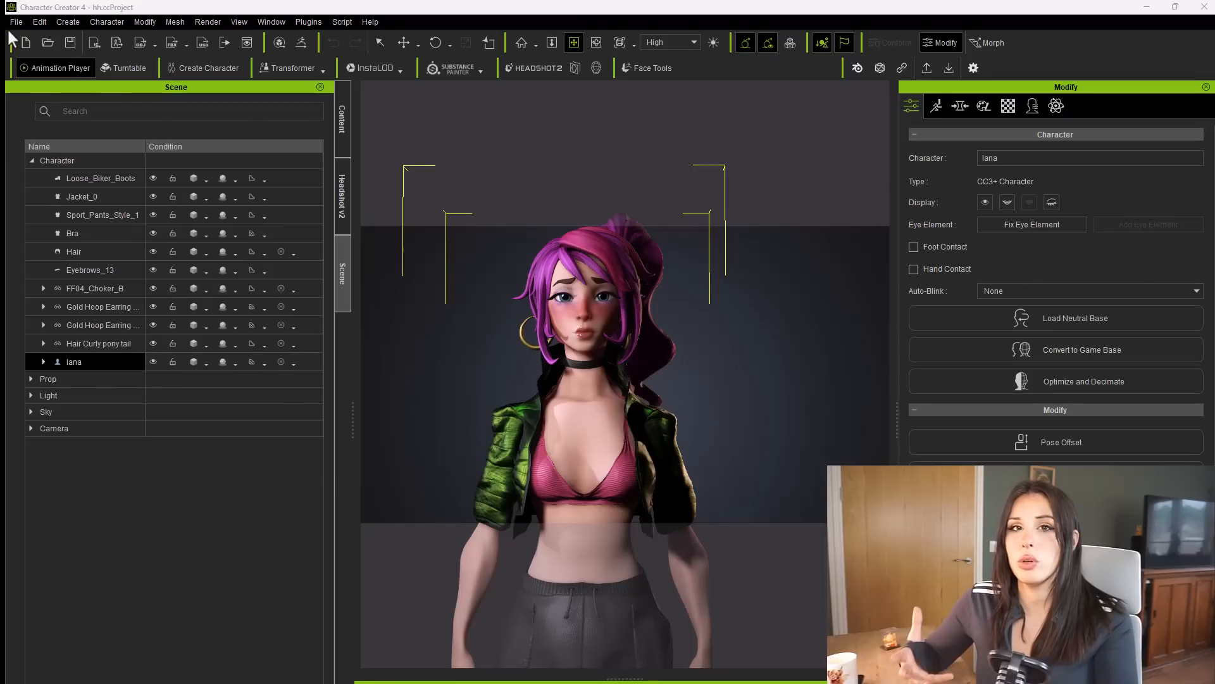
# - Switch to Character Creator, open the FBX export for the character, set the target tool preset to Unreal, and choose the FBX options
pyautogui.click(17, 21)
pyautogui.moveTo(112, 141)
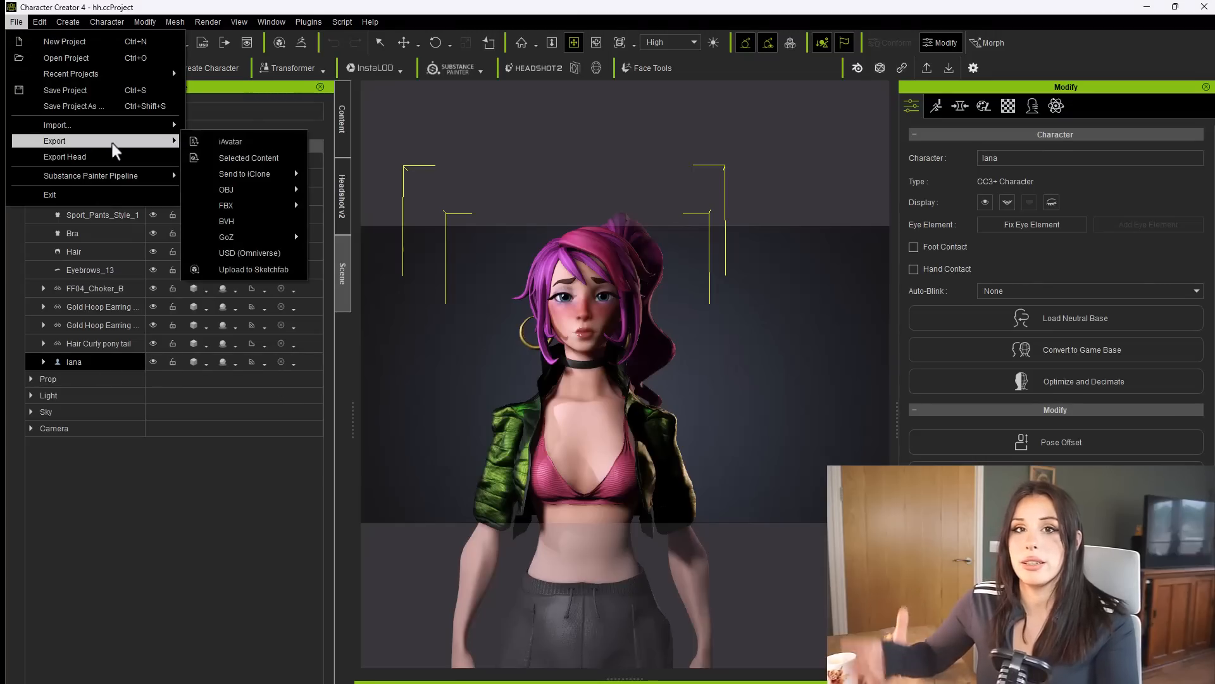
pyautogui.moveTo(266, 205)
pyautogui.click(408, 226)
pyautogui.click(416, 164)
pyautogui.click(411, 204)
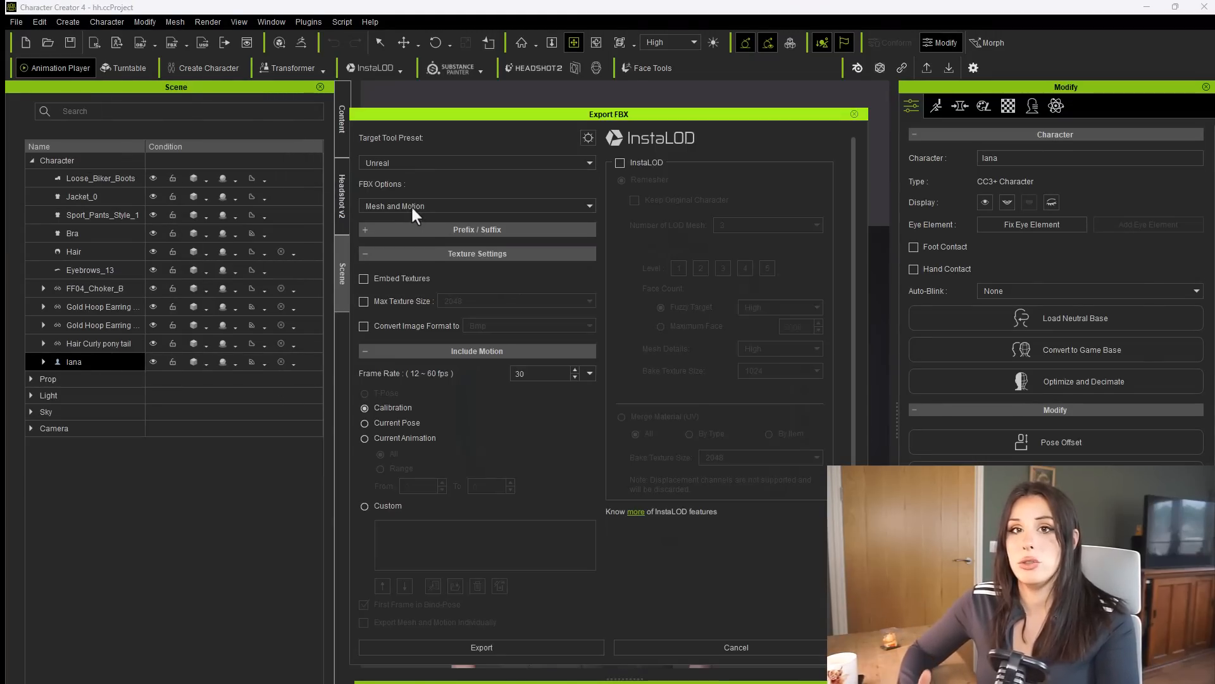
pyautogui.click(401, 209)
pyautogui.click(396, 219)
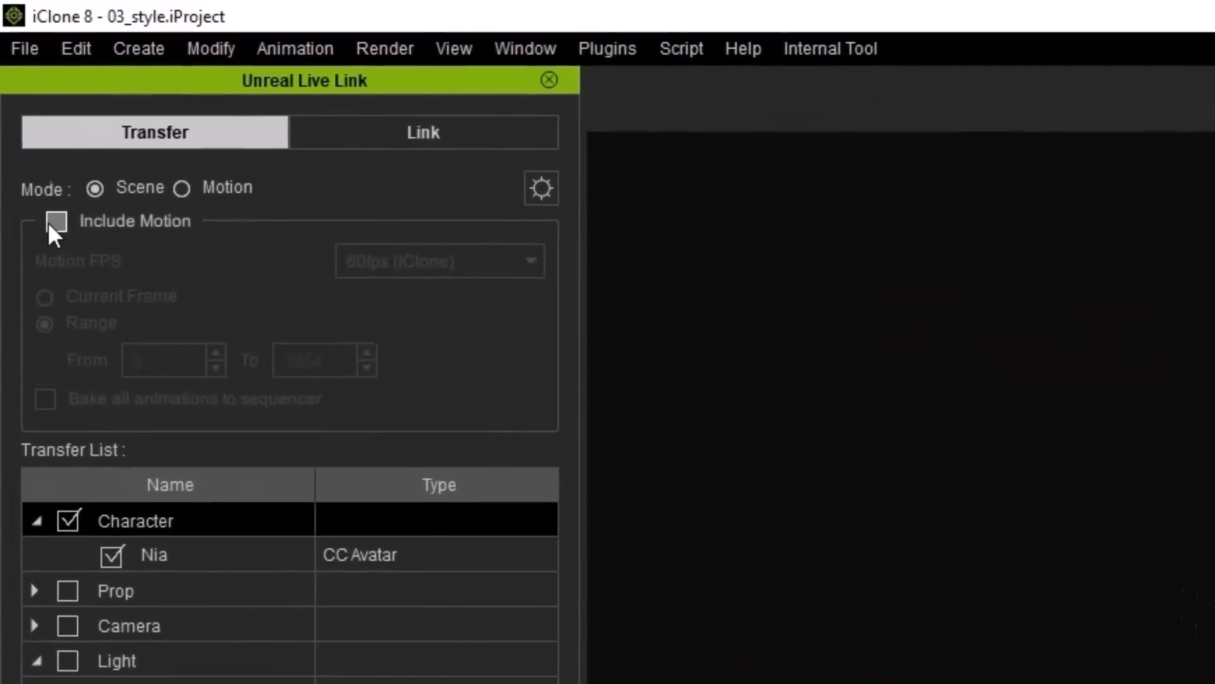
# - Include motion in the Unreal Live Link transfer in iClone, and close the Failed Renames report in Unreal
pyautogui.click(23, 101)
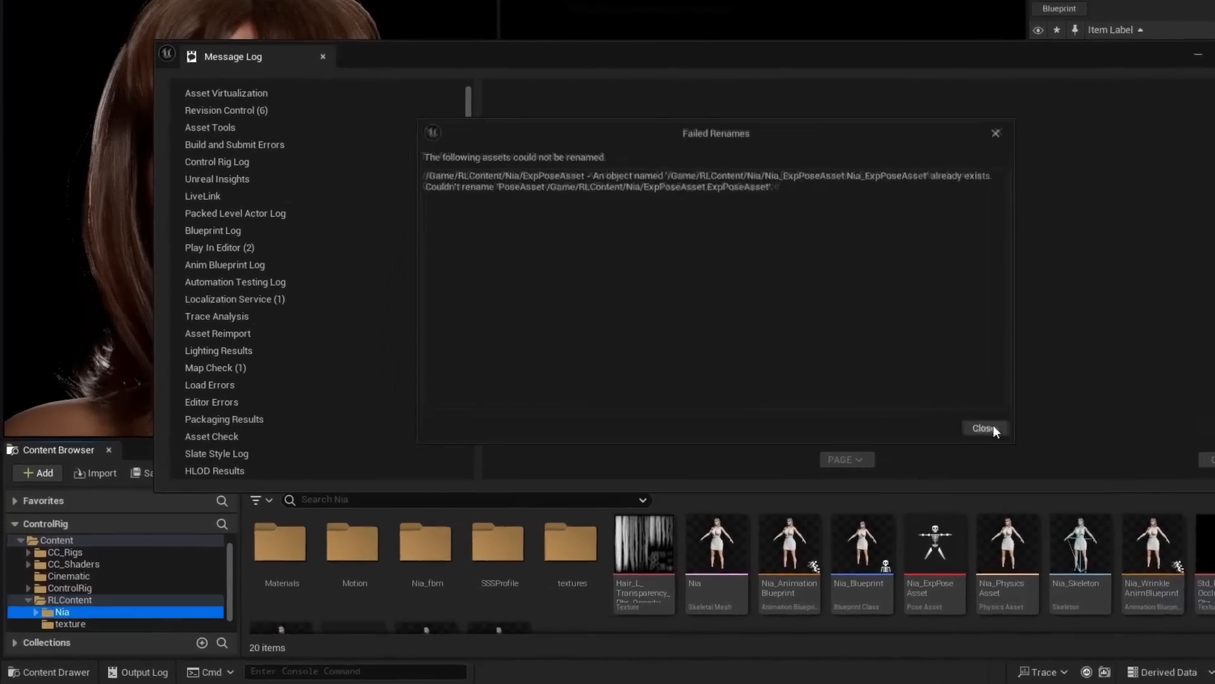
pyautogui.click(834, 467)
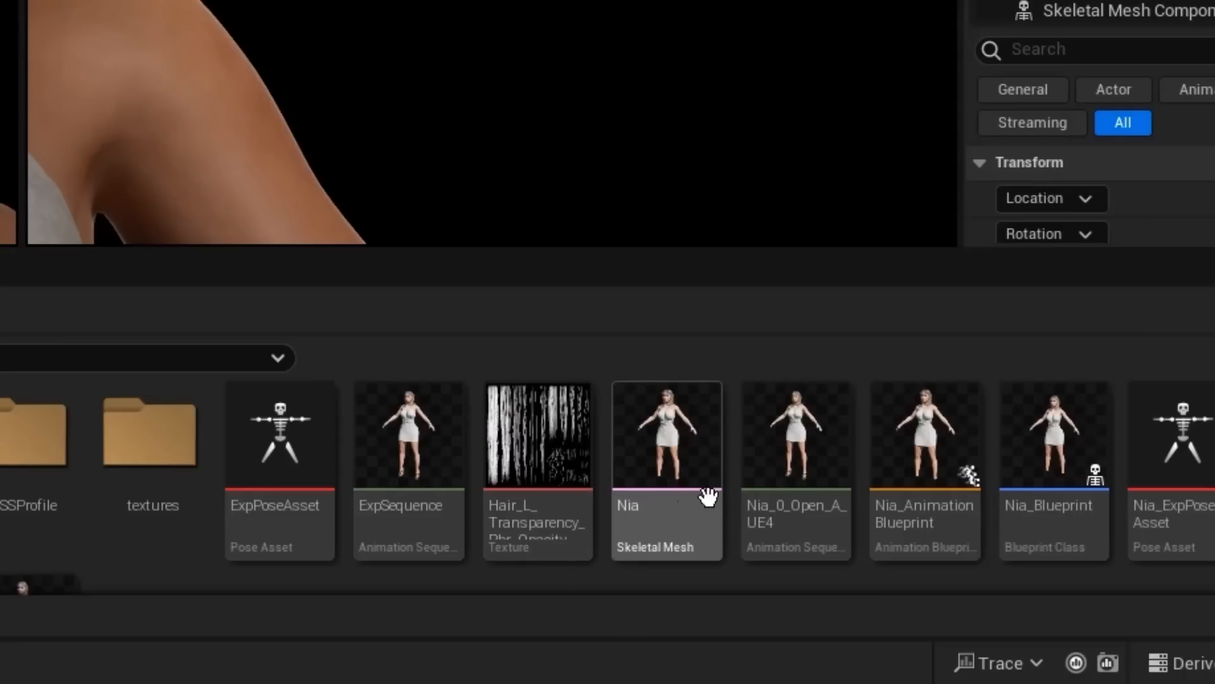
# - Create a CC Anim Rig from the Nia skeletal mesh and accept the Live Link notice
pyautogui.rightClick(707, 496)
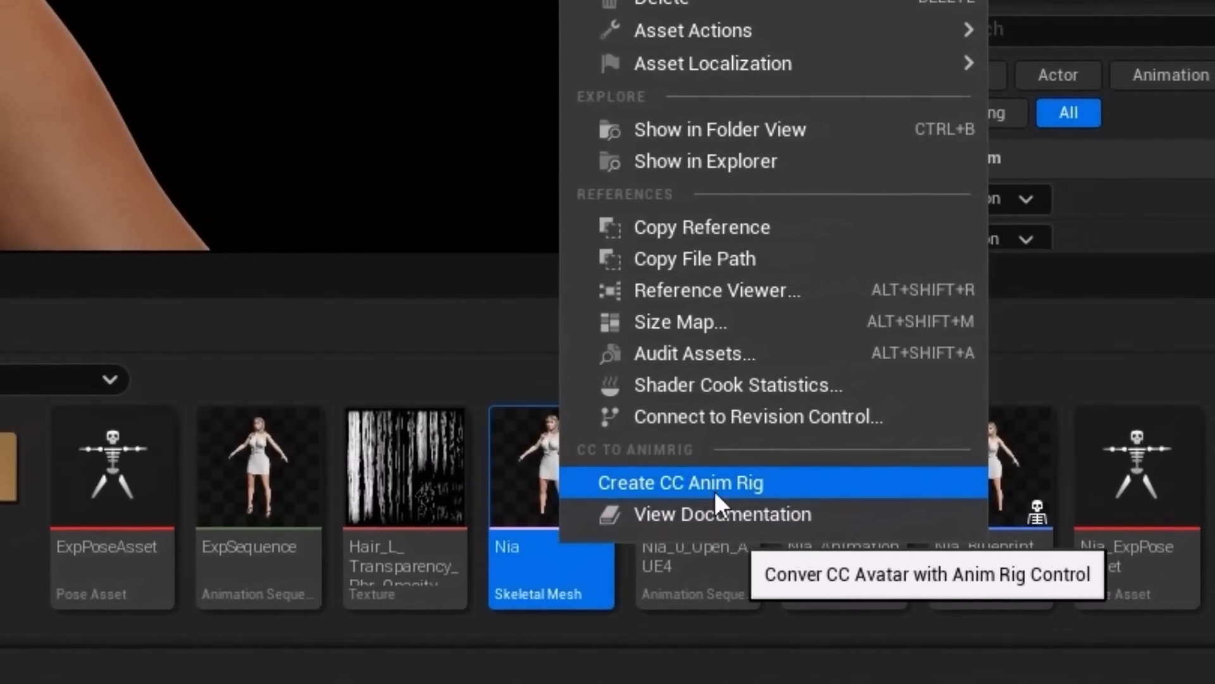
pyautogui.click(800, 481)
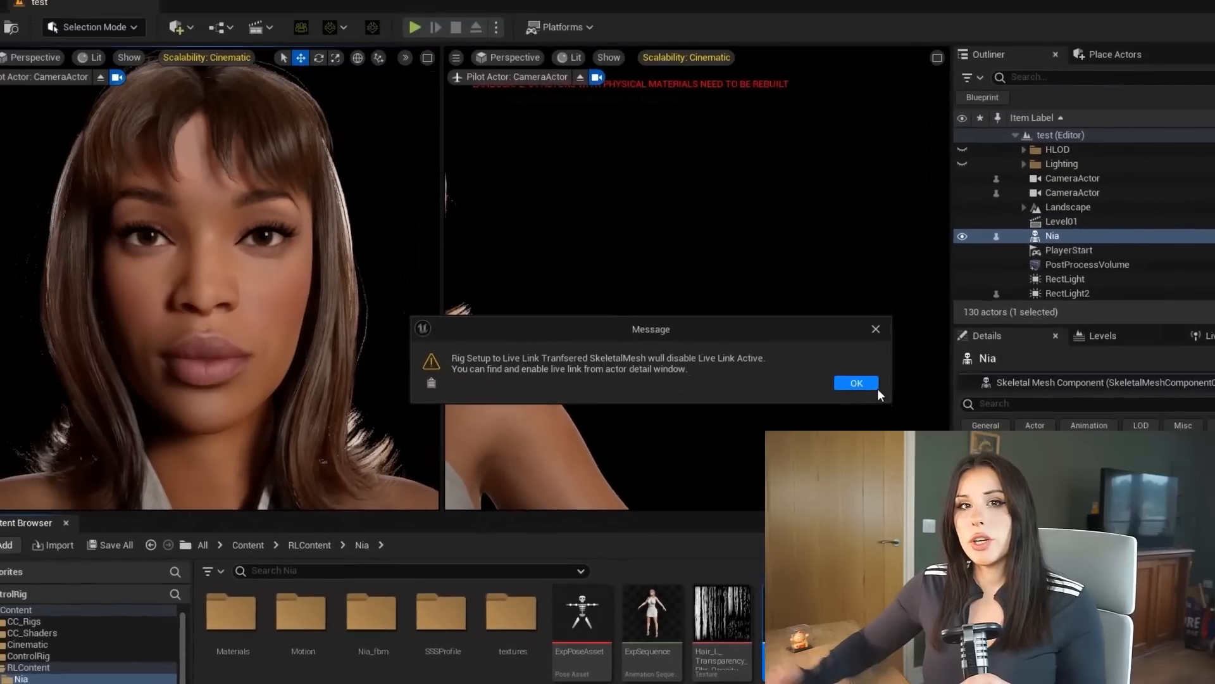
pyautogui.click(877, 386)
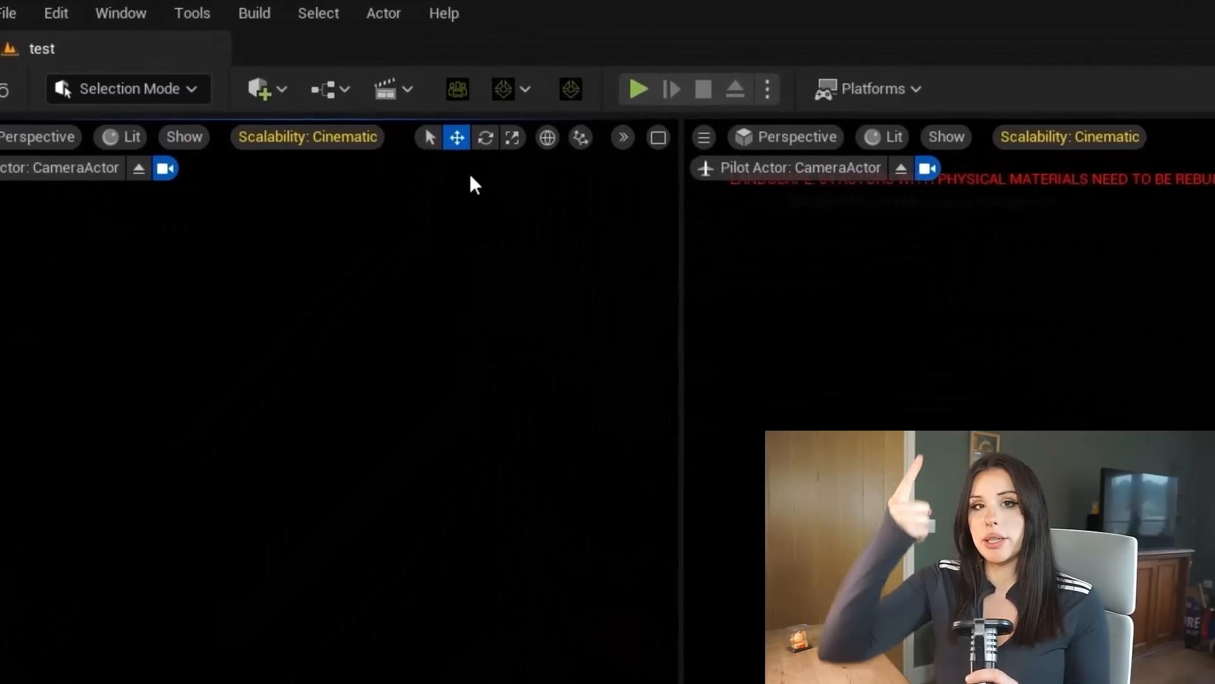
# - Add a level sequence and save it as take01 in the Cinematic folder
pyautogui.click(256, 27)
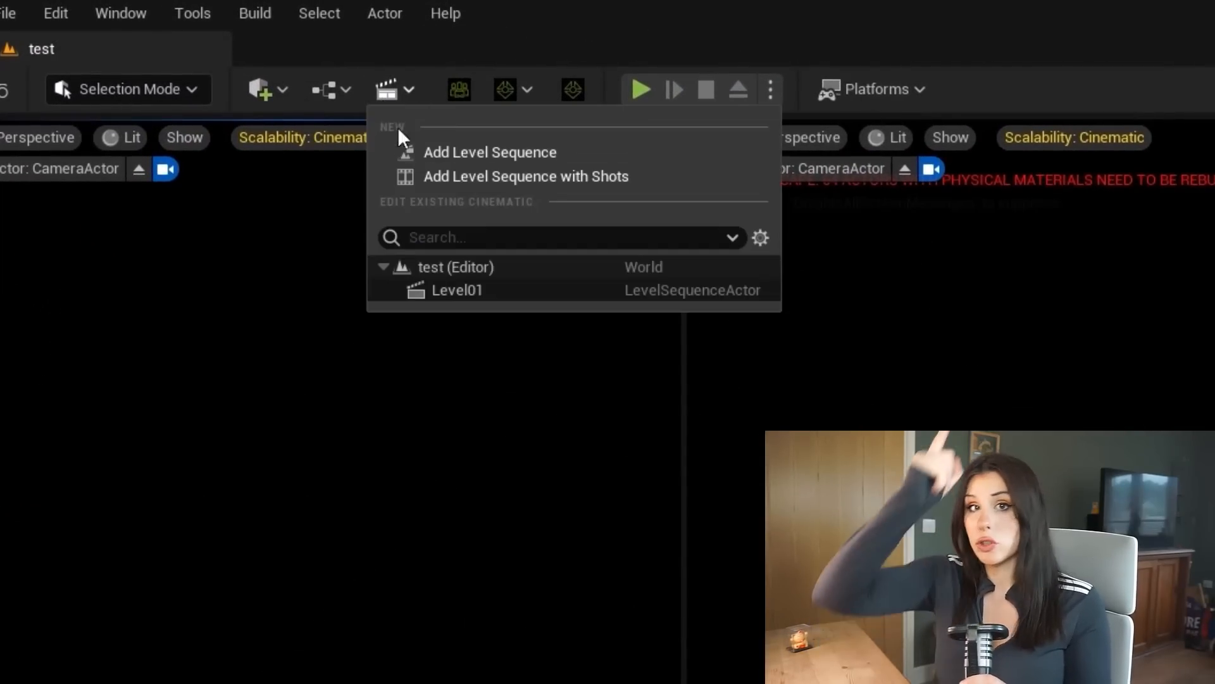
pyautogui.click(580, 152)
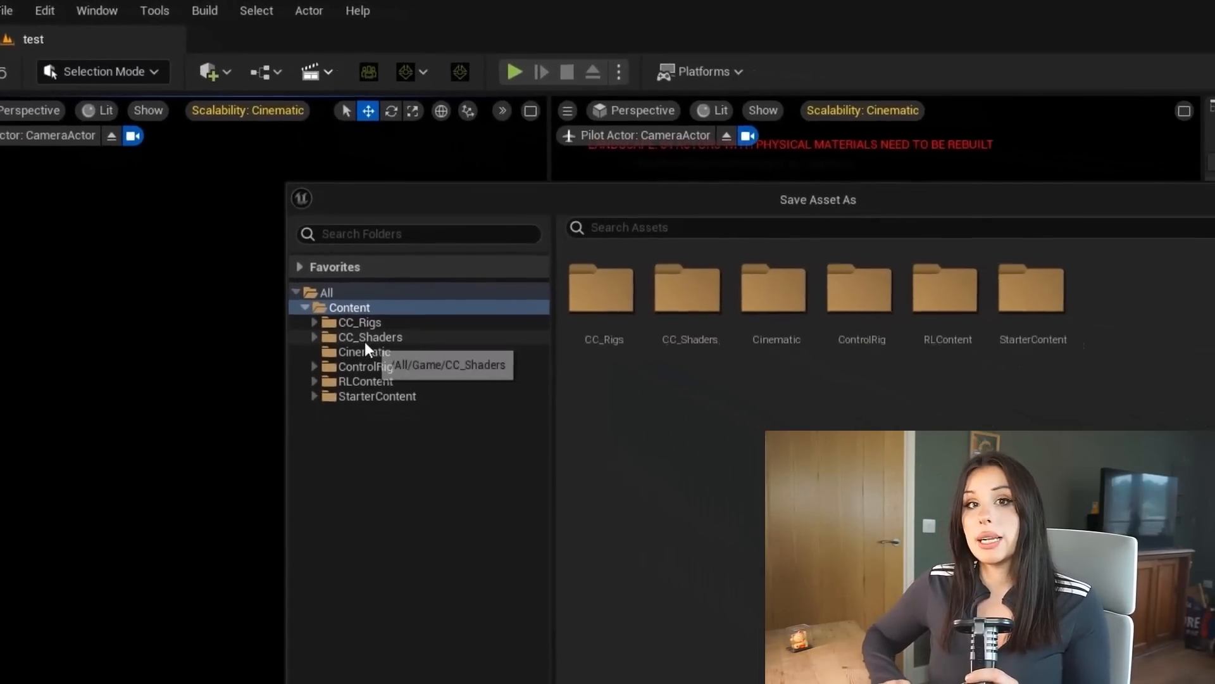
pyautogui.click(364, 351)
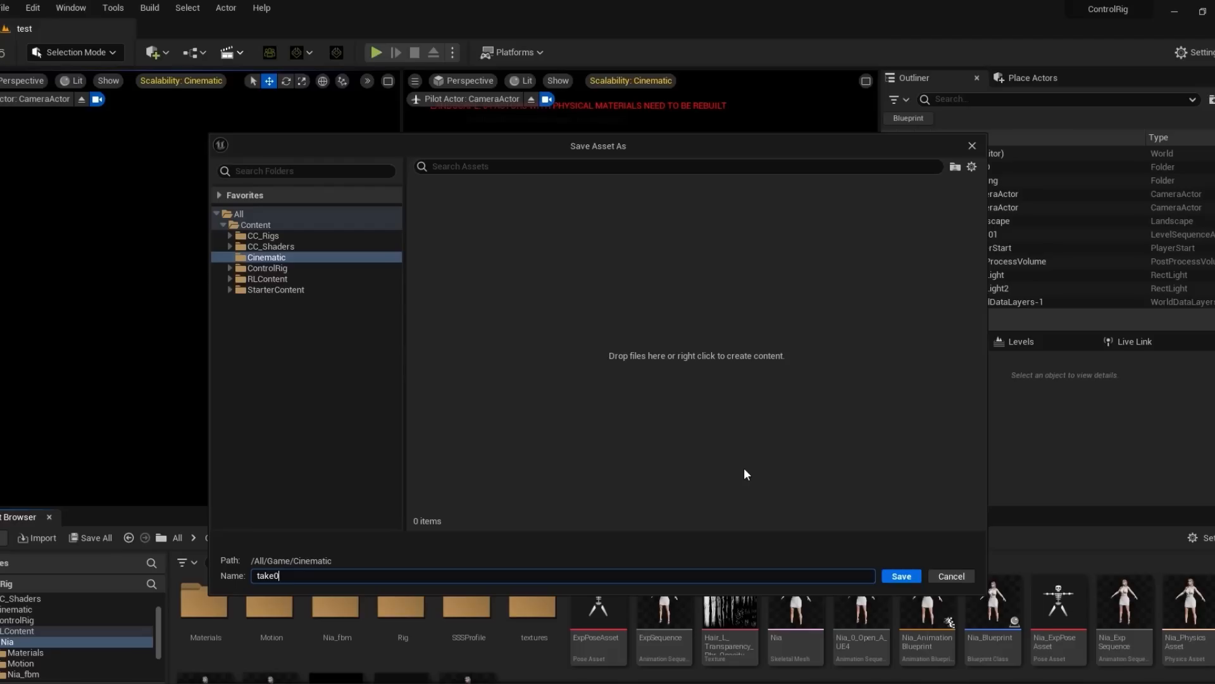
pyautogui.write('take01')
pyautogui.press('Return')
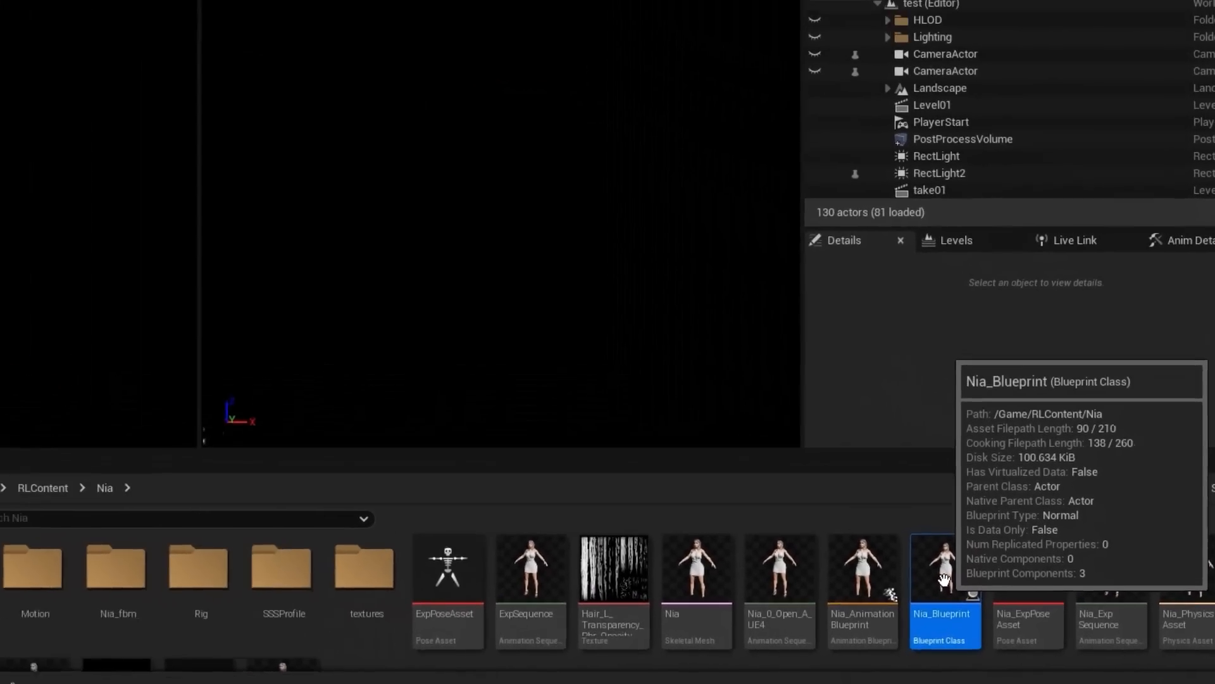
# - Place Nia_Blueprint in the level and add it to the take01 sequence
pyautogui.moveTo(811, 555); pyautogui.dragTo(0, 246)
pyautogui.moveTo(490, 430); pyautogui.dragTo(341, 402)
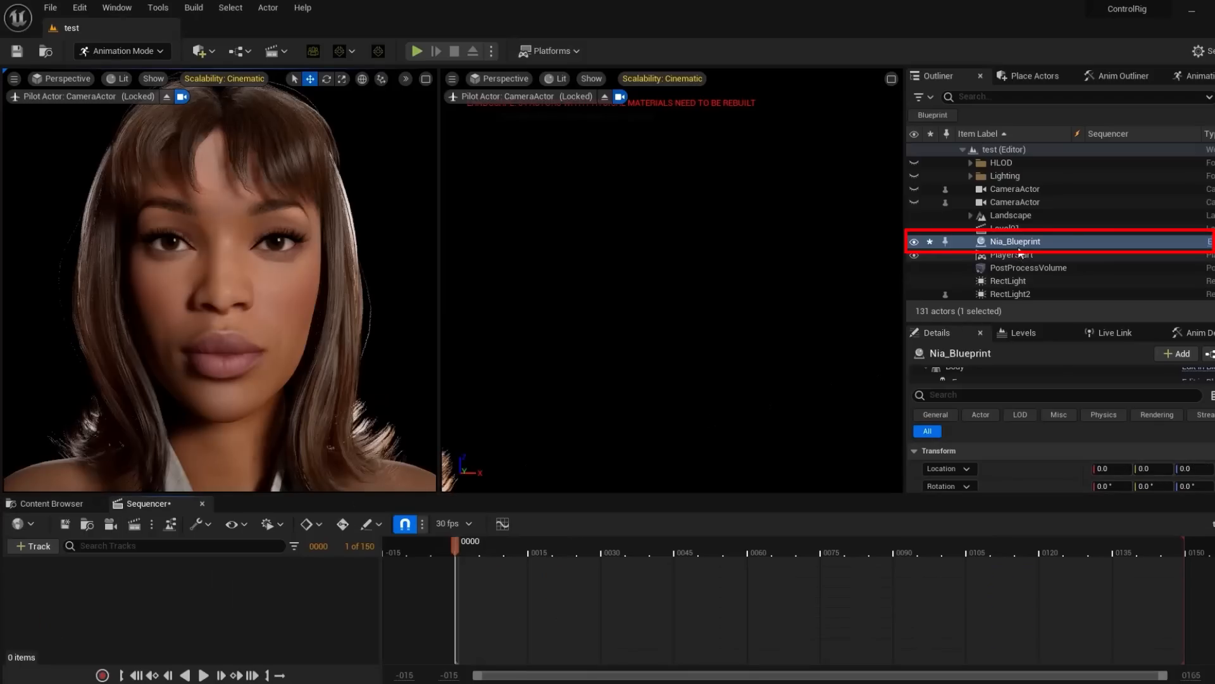
pyautogui.moveTo(1012, 241); pyautogui.dragTo(169, 617)
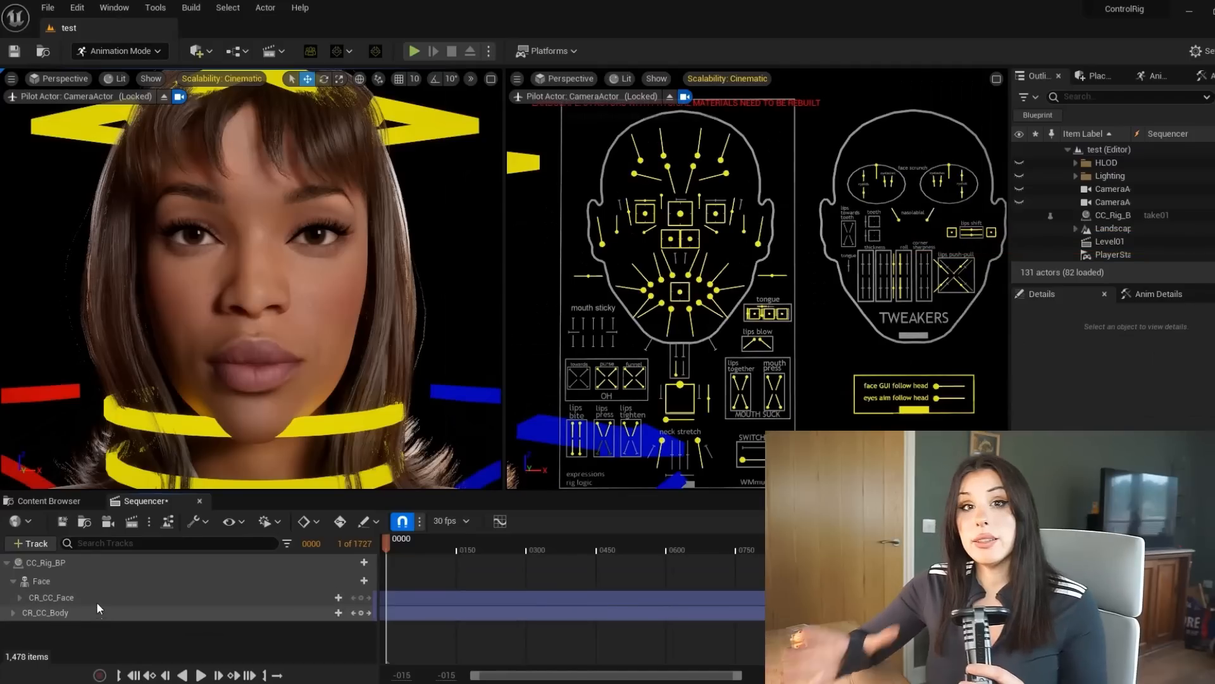
# - Delete the CR_CC_Face and CR_CC_Body control rig tracks from the sequence
pyautogui.click(97, 600)
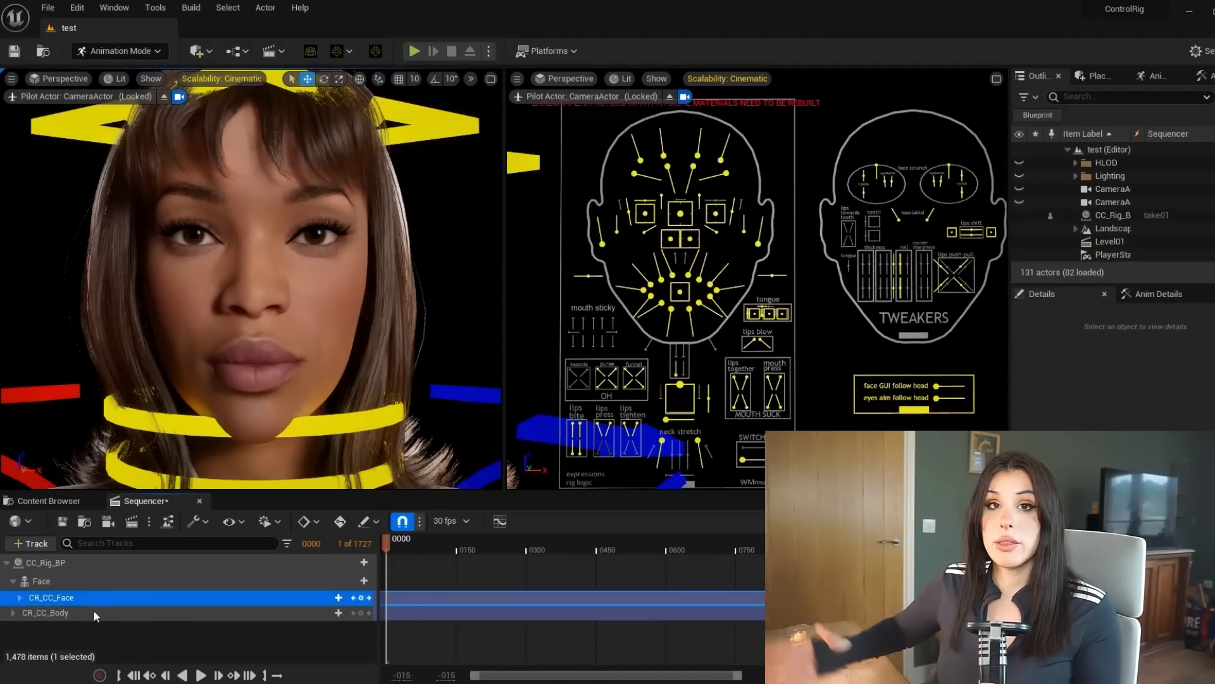
pyautogui.keyDown('shift'); pyautogui.click(92, 613); pyautogui.keyUp('shift')
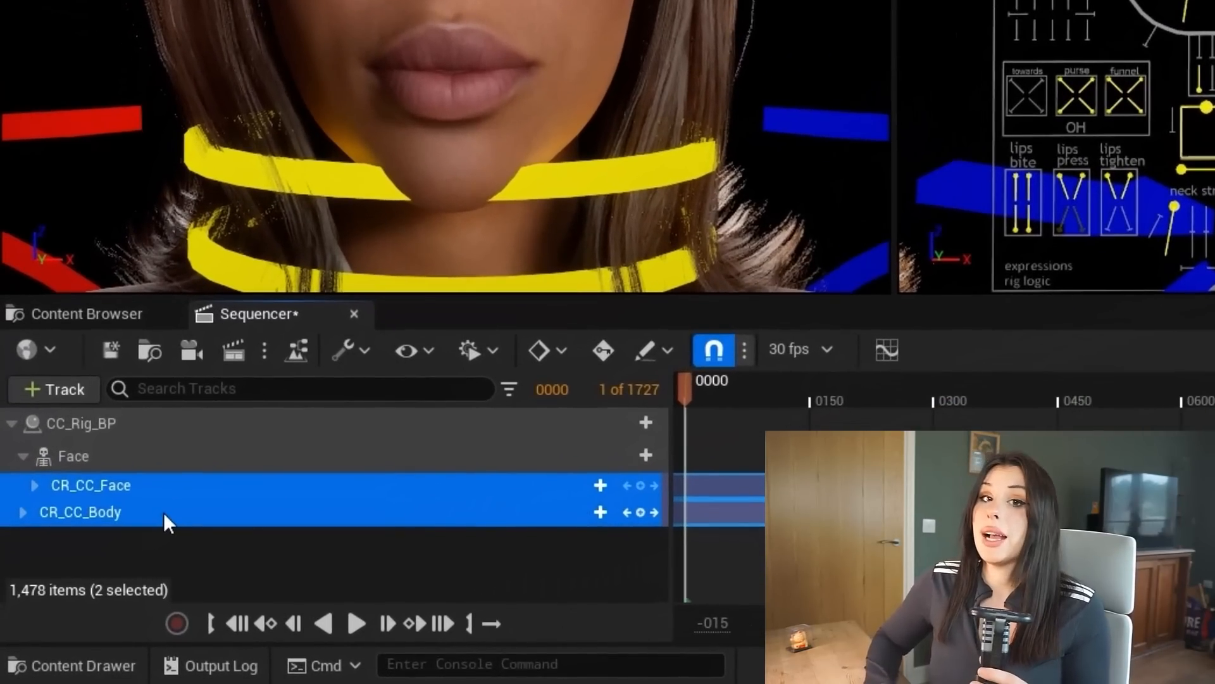
pyautogui.press('Delete')
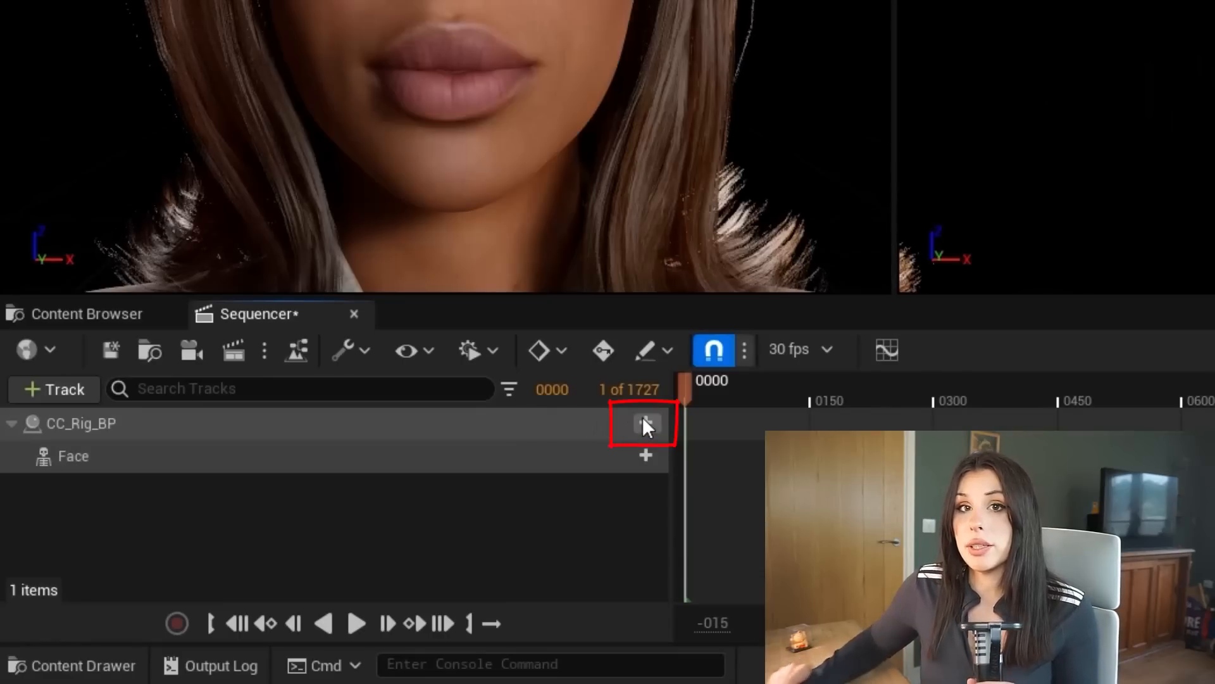
# - Add the Body component under CC_Rig_BP, give it the Nia_2024_03_12_19_07_21 animation, and play the sequence
pyautogui.click(644, 423)
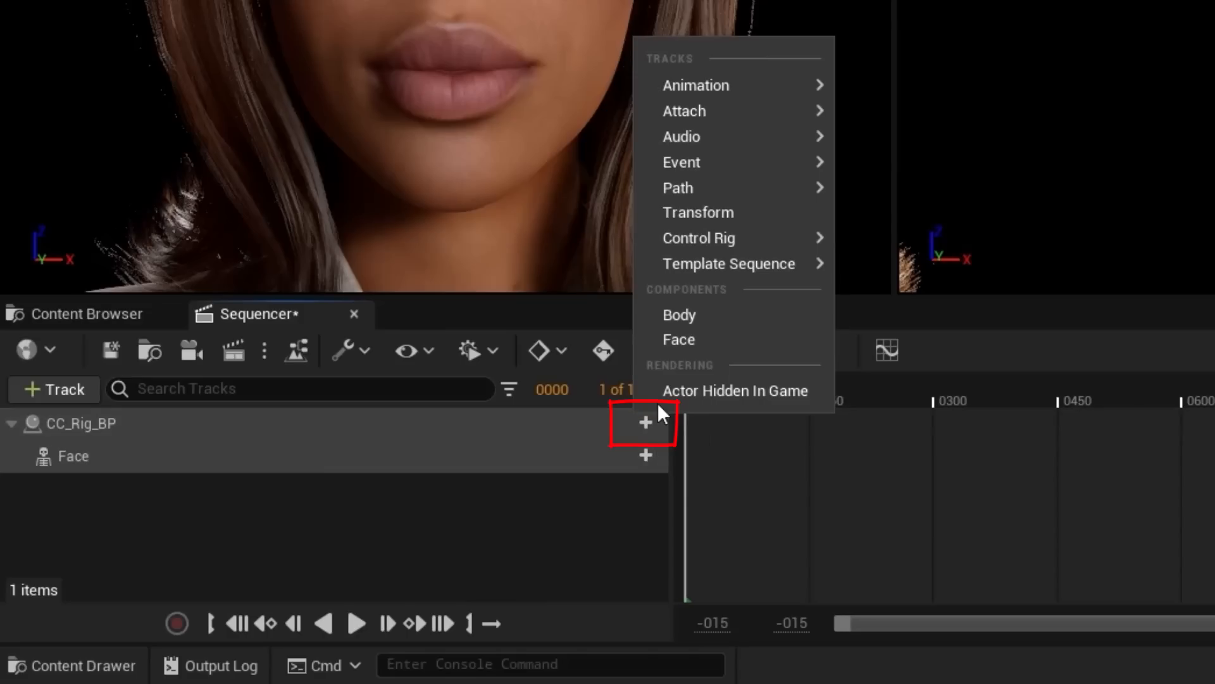
pyautogui.click(692, 316)
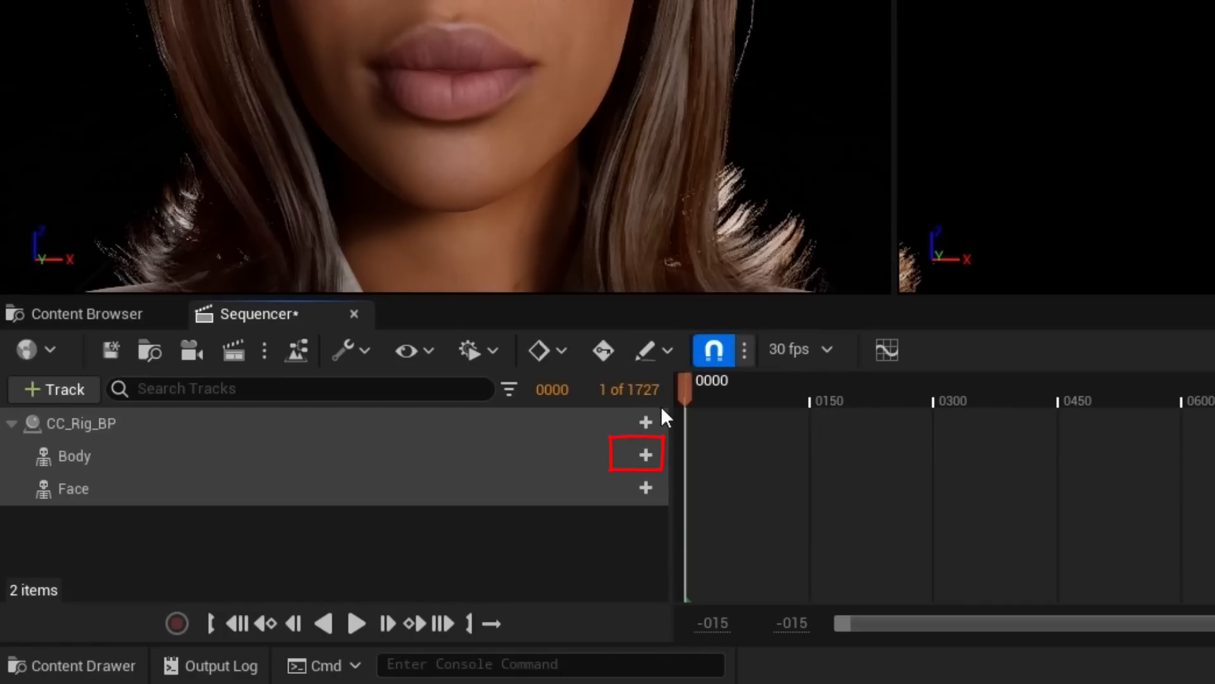
pyautogui.click(645, 455)
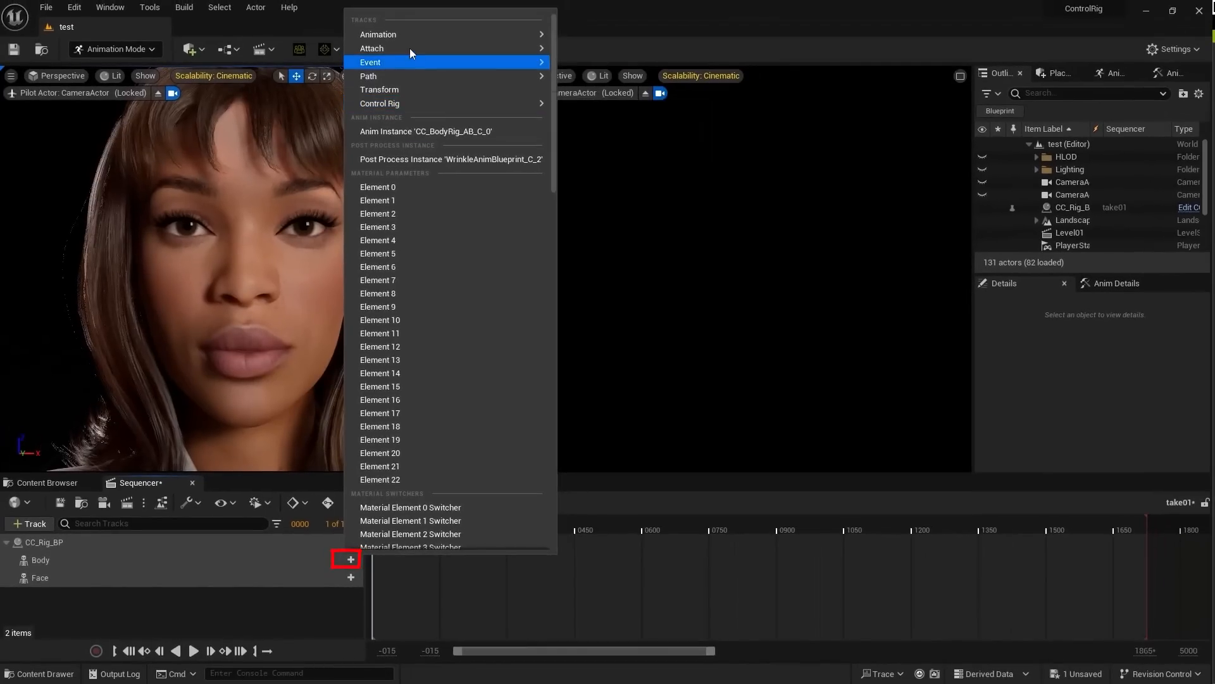
pyautogui.moveTo(485, 0)
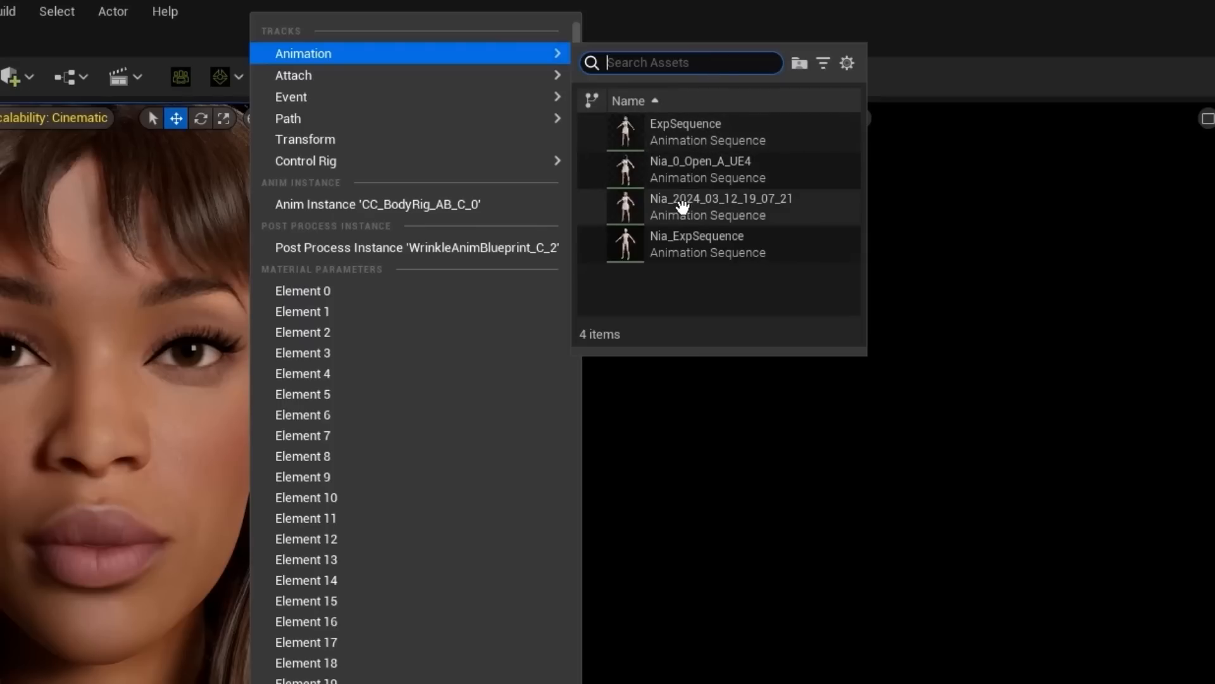
pyautogui.click(800, 204)
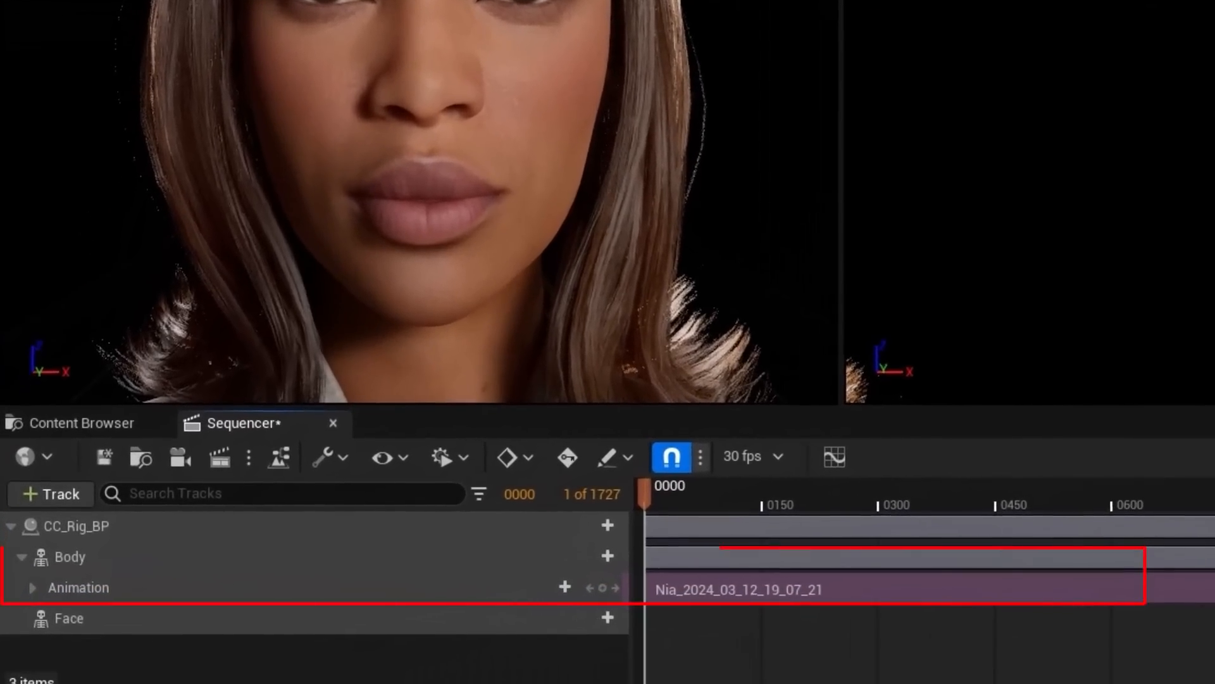
pyautogui.press('space')
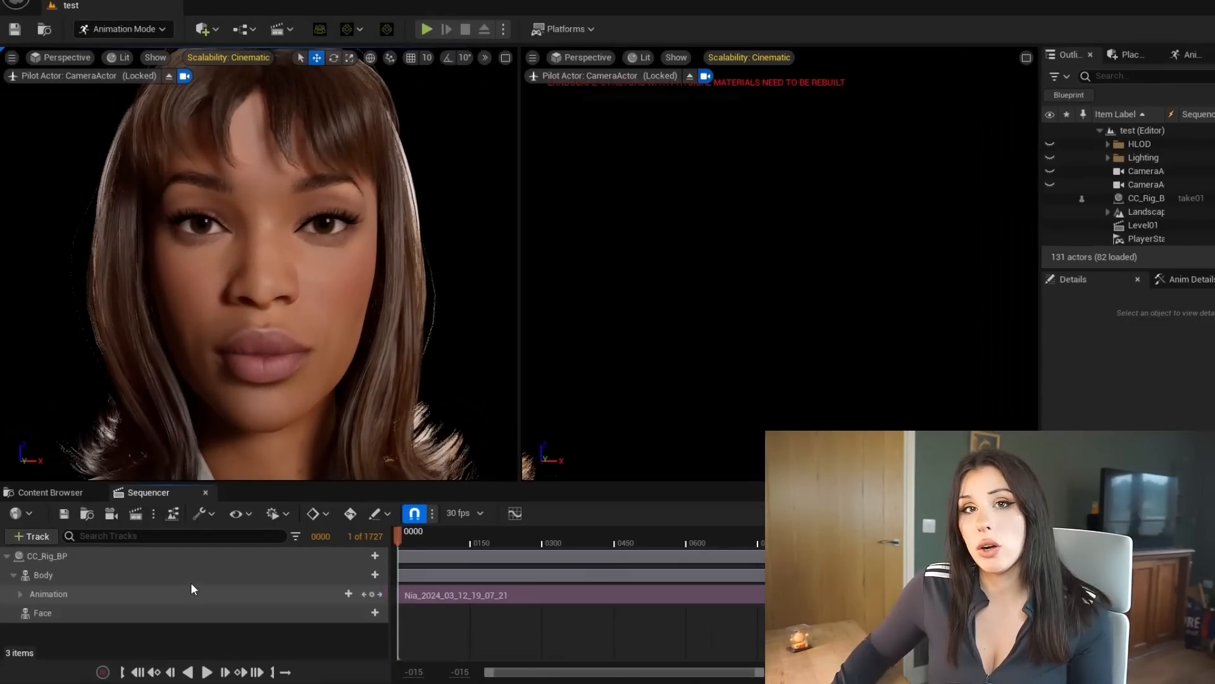
# - Bake the Body animation to the CR_CC_Body control rig with the default baking options, and preview it on the timeline
pyautogui.rightClick(178, 562)
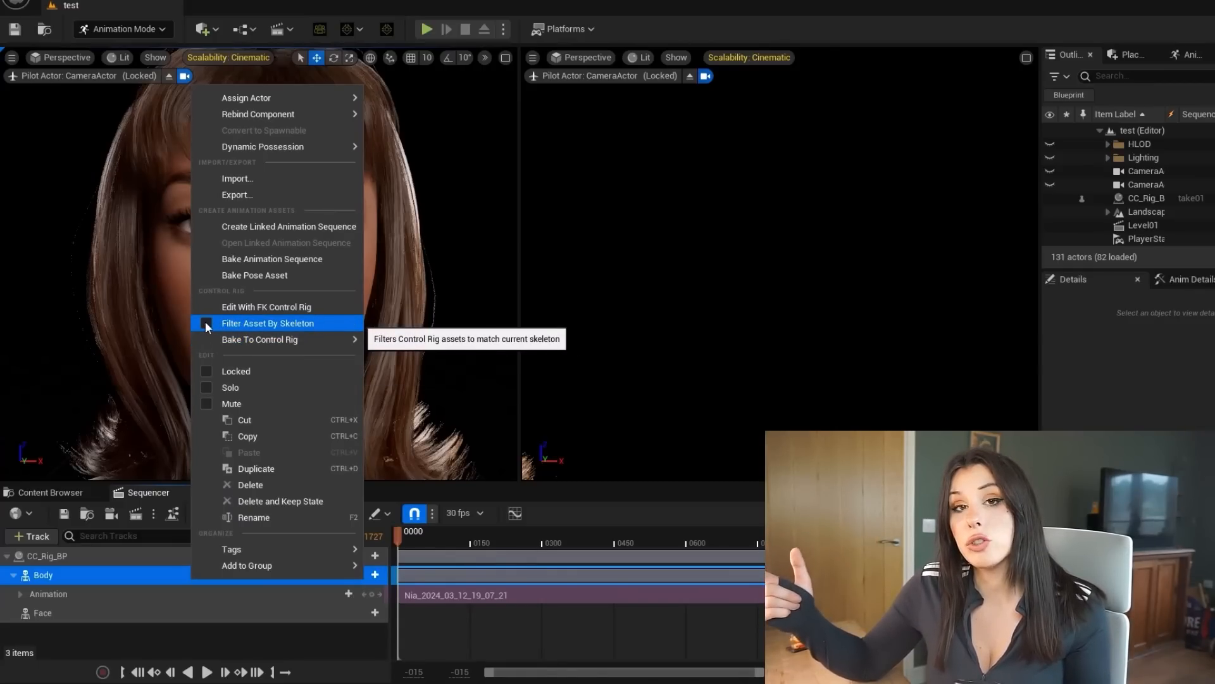
pyautogui.moveTo(217, 340)
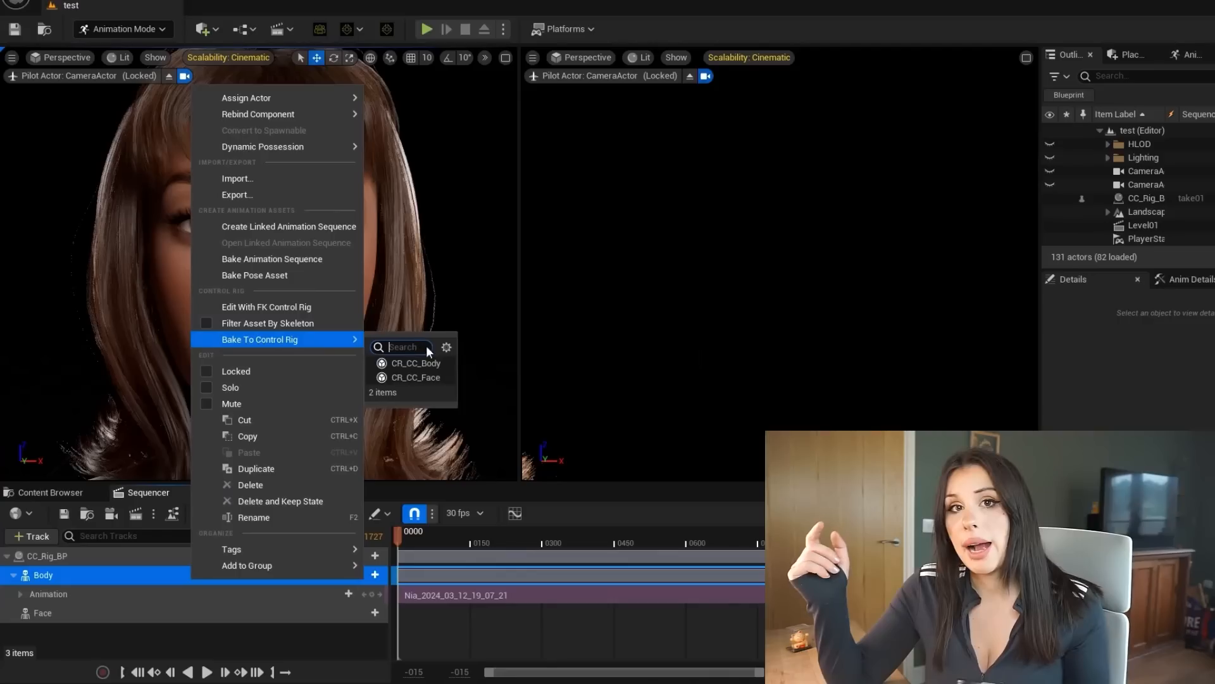
pyautogui.click(445, 363)
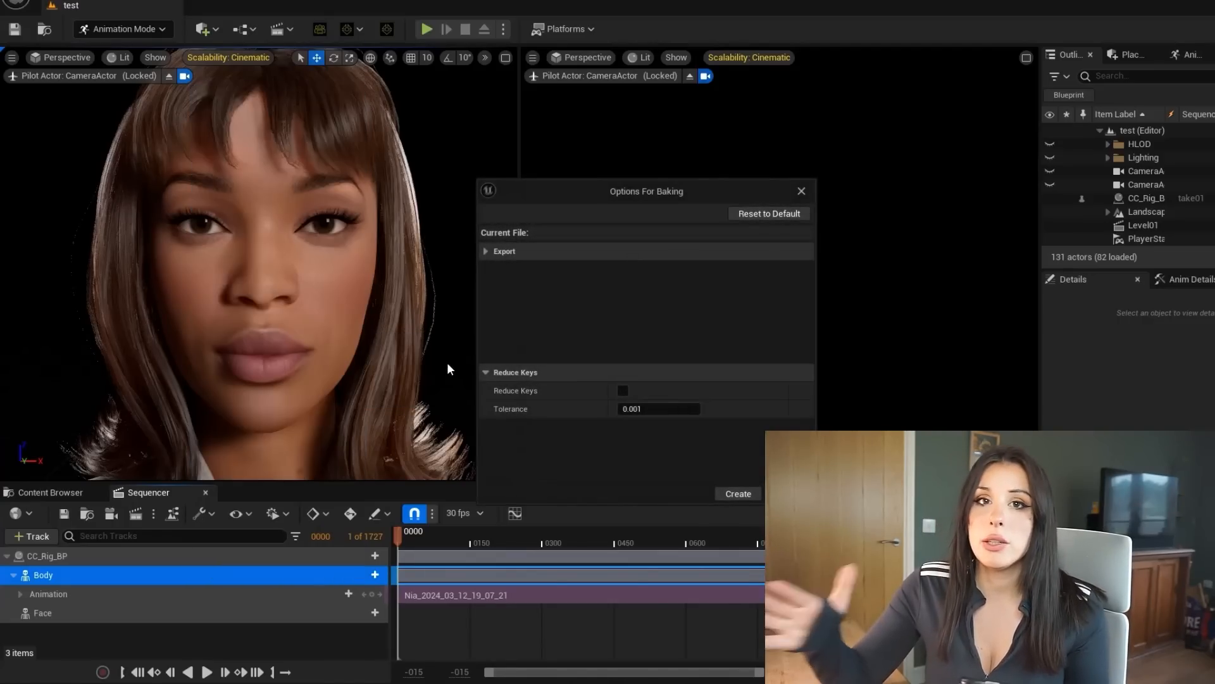
pyautogui.click(737, 492)
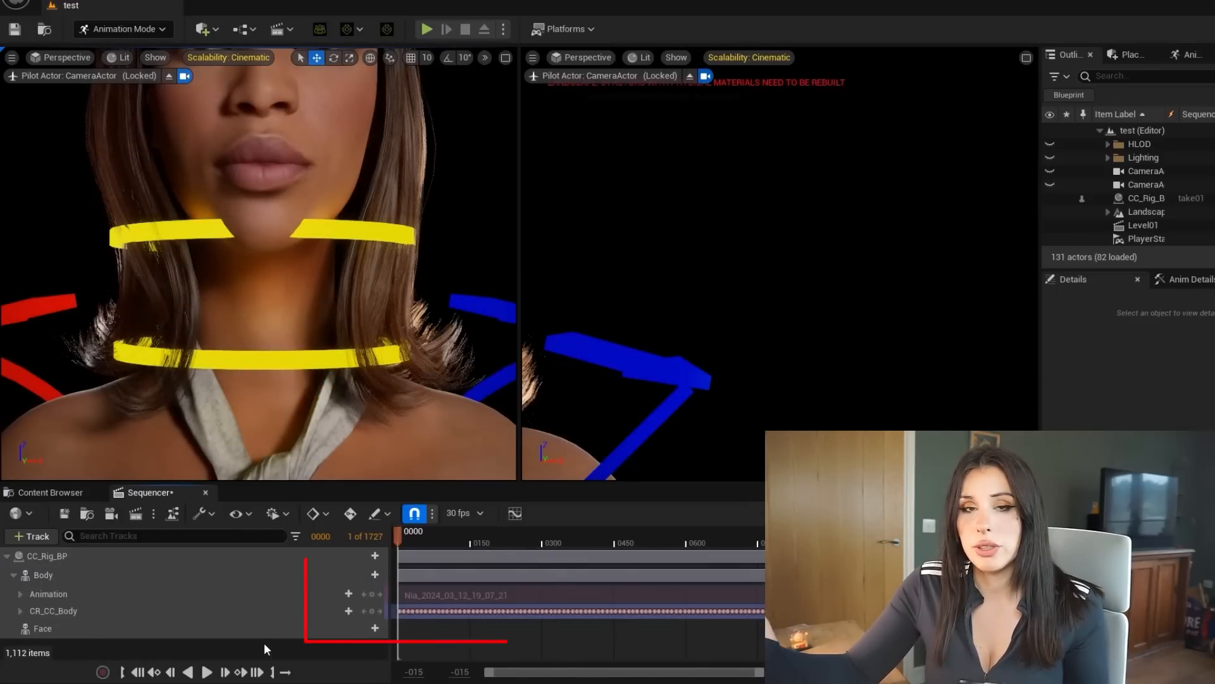
pyautogui.moveTo(408, 539); pyautogui.dragTo(664, 537)
pyautogui.click(141, 673)
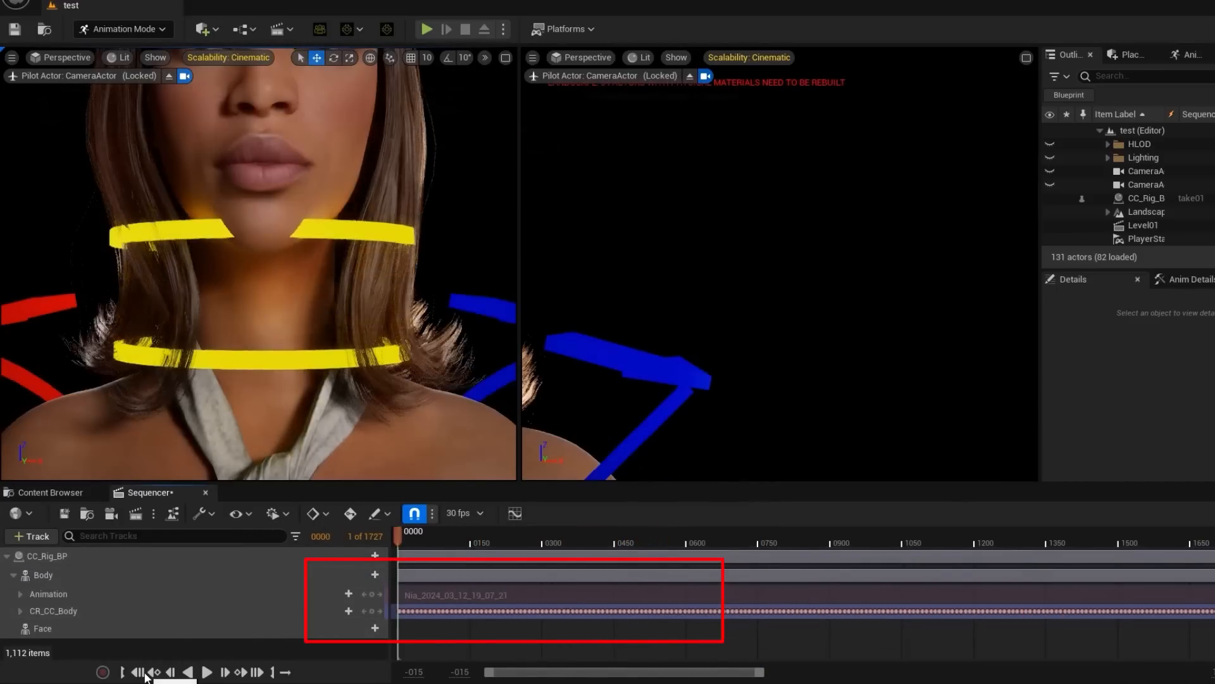
# - Mute the CR_CC_Body track and delete the Body's Animation track
pyautogui.rightClick(85, 611)
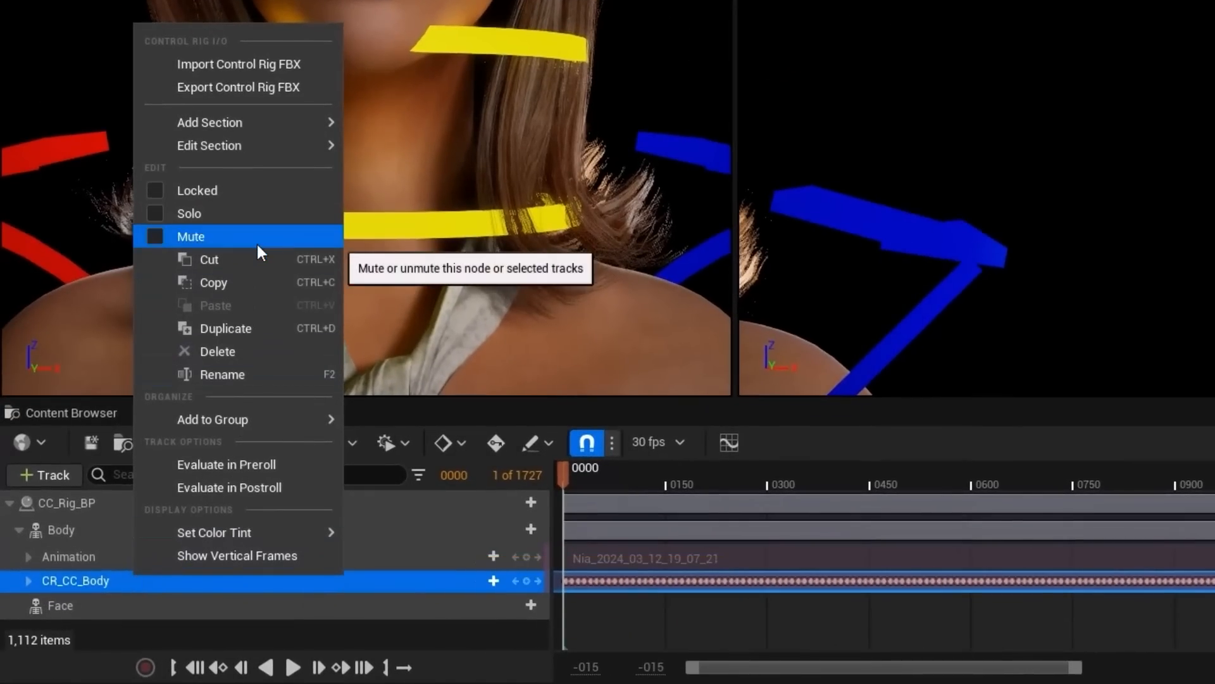
pyautogui.click(256, 241)
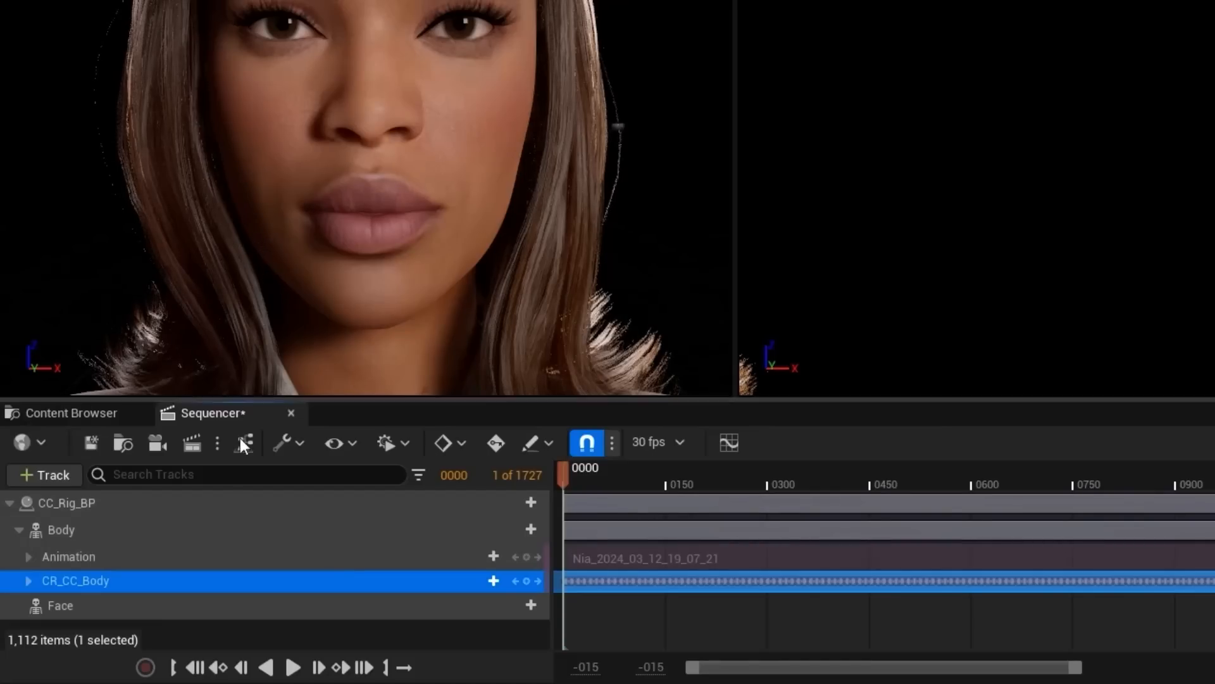
pyautogui.click(199, 555)
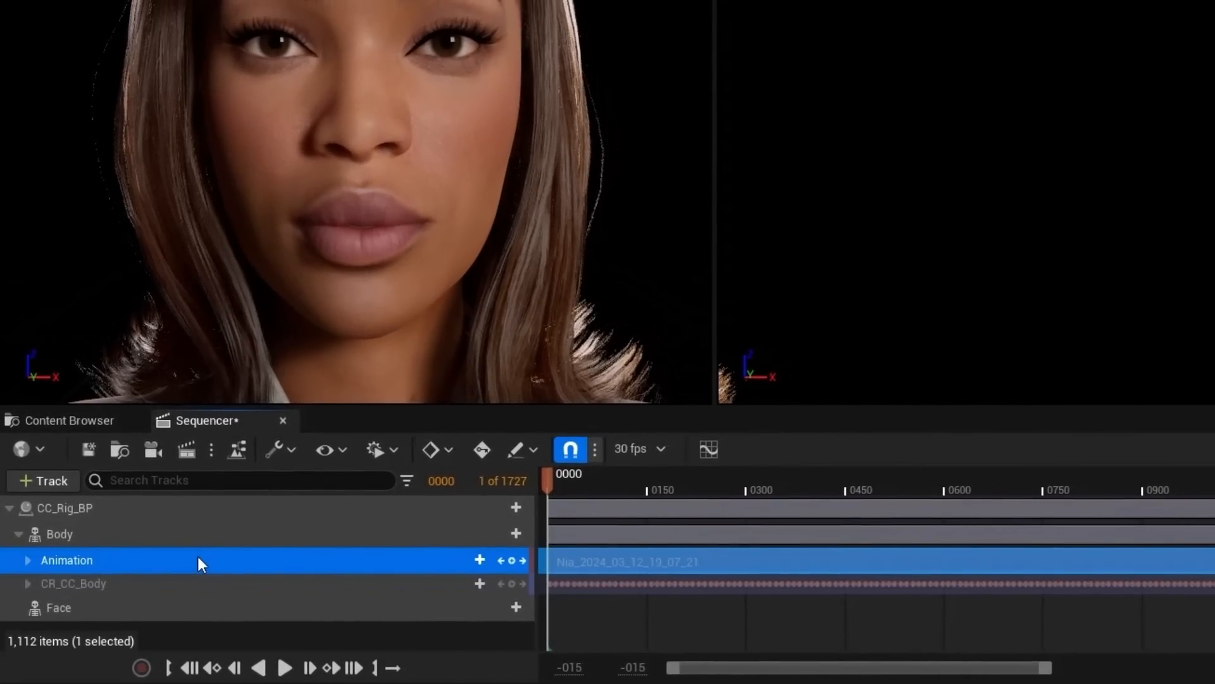
pyautogui.press('Delete')
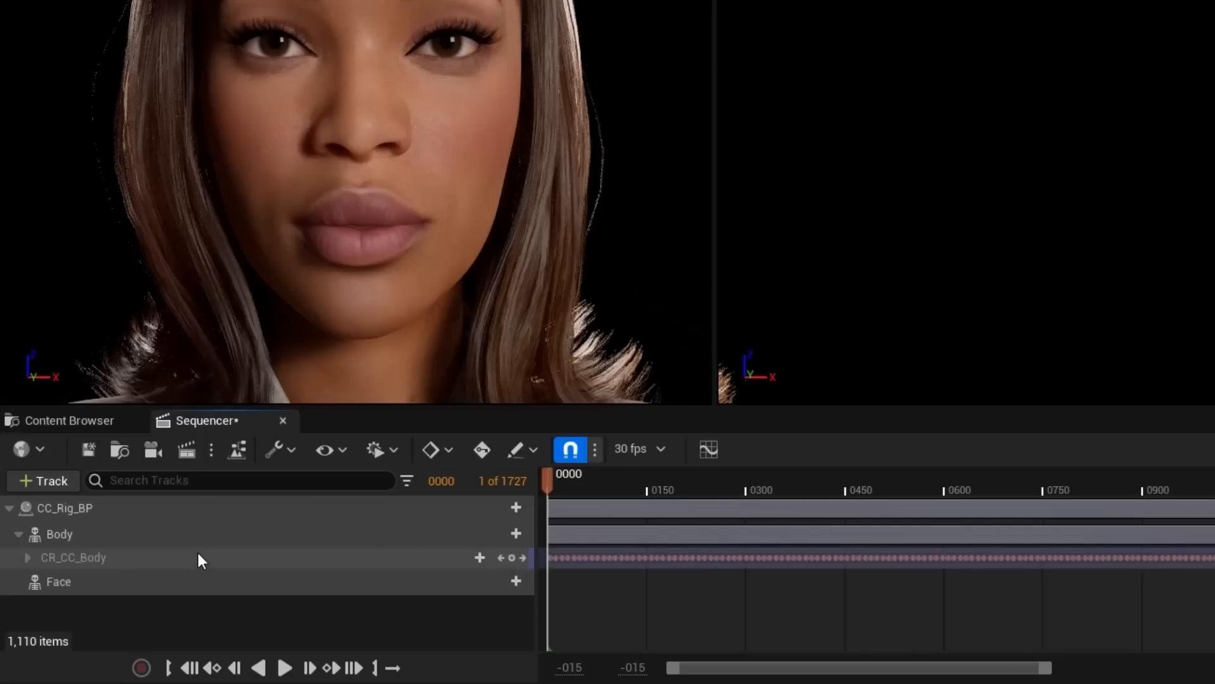
# - Add the Nia_2024_03_12_19_07_21 animation to the Body component again
pyautogui.click(516, 534)
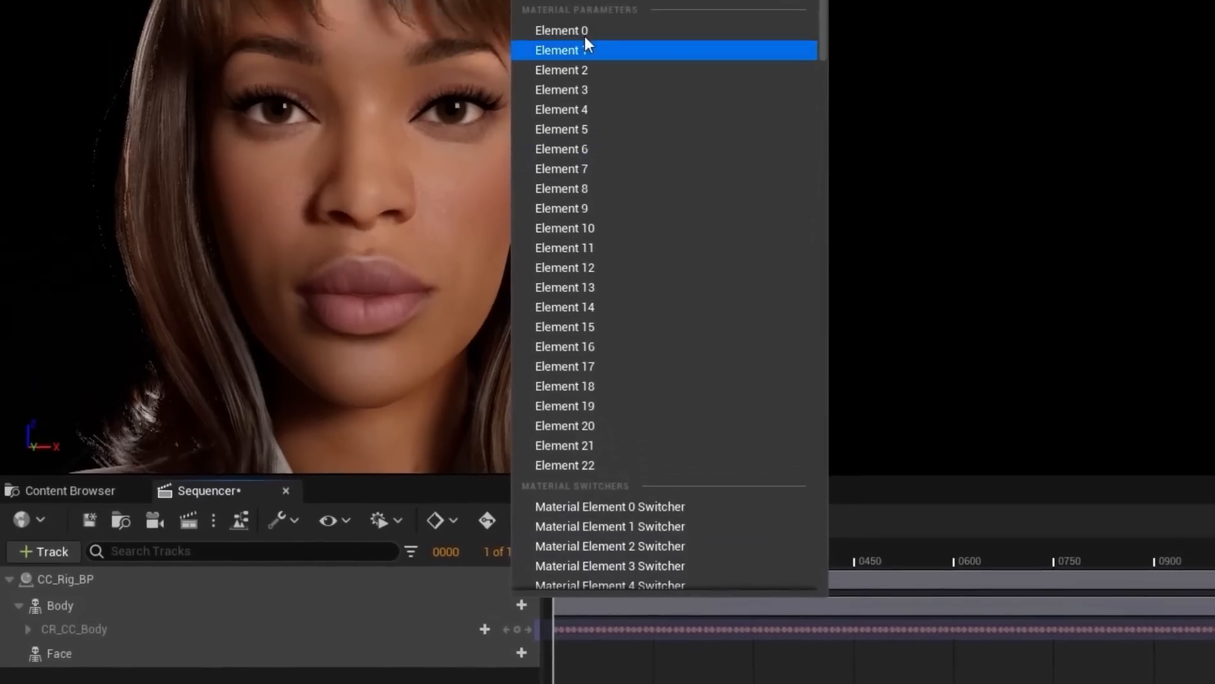
pyautogui.moveTo(613, 29)
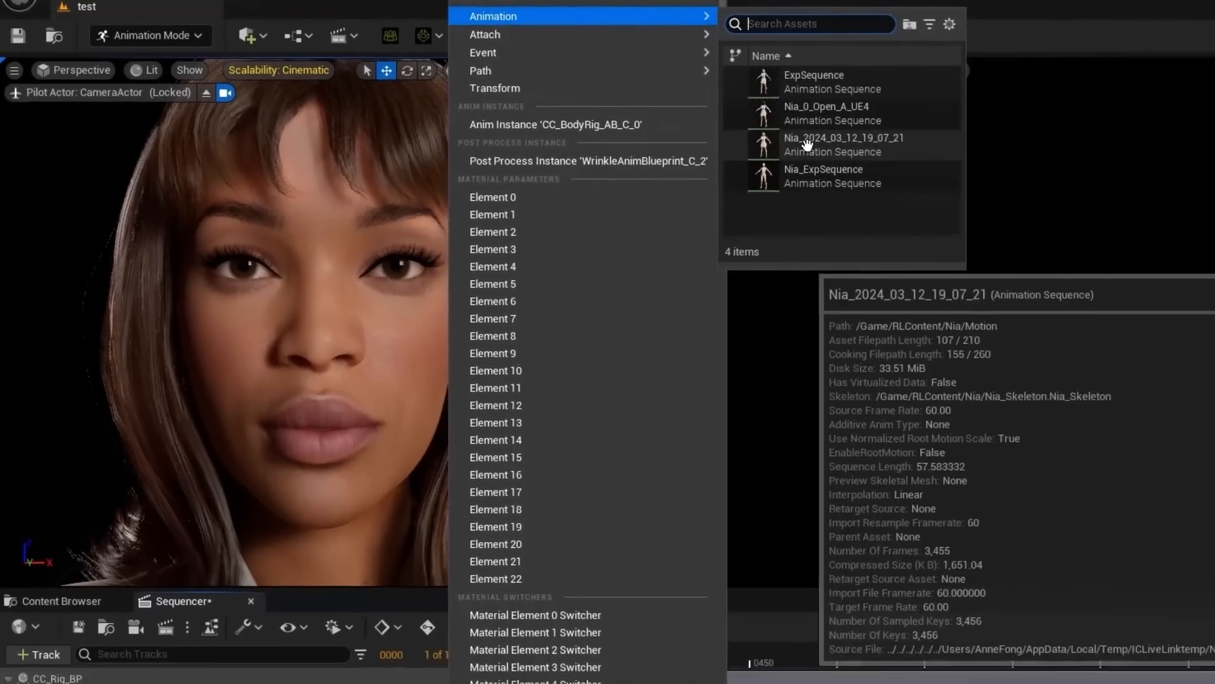
pyautogui.click(975, 170)
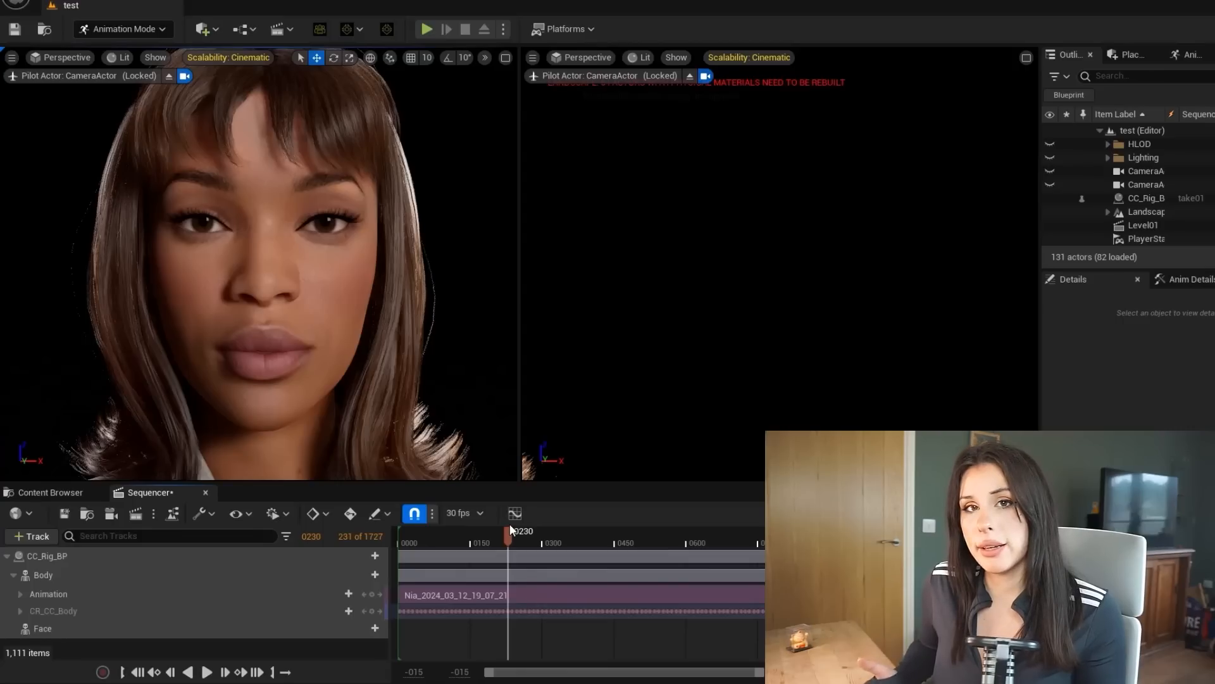
# - Bake the Face component's animation to the CR_CC_Face control rig with key reduction off and the default tolerance of 0.001
pyautogui.rightClick(173, 628)
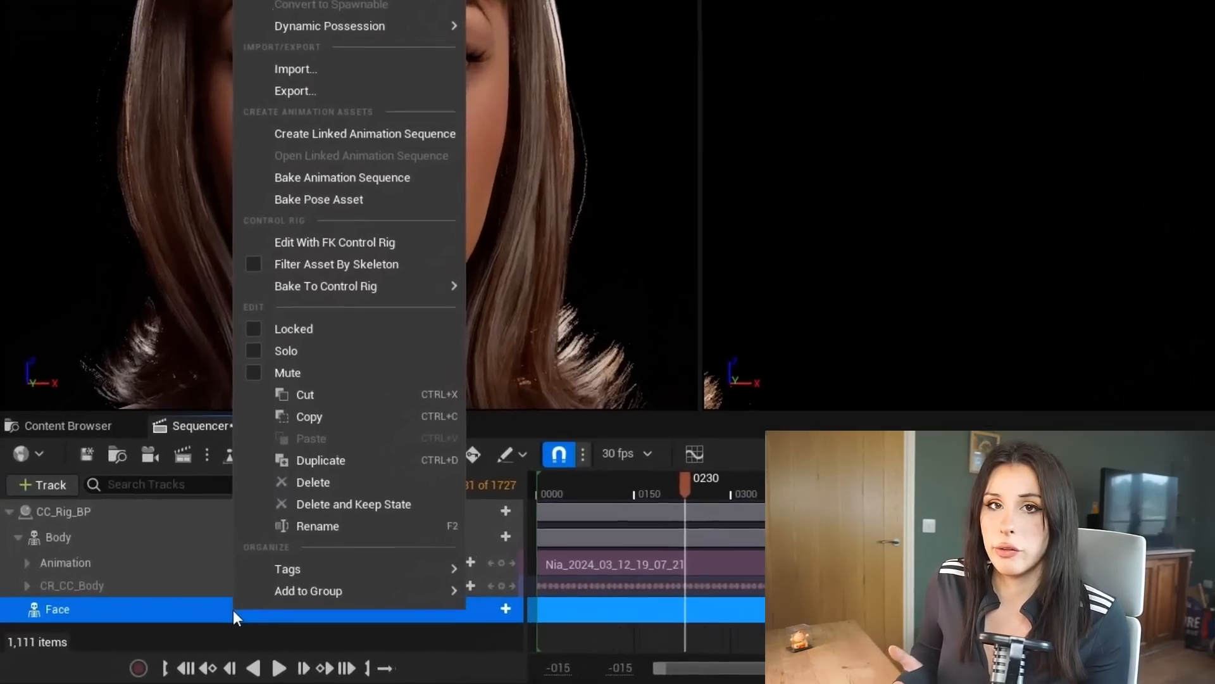
pyautogui.moveTo(365, 291)
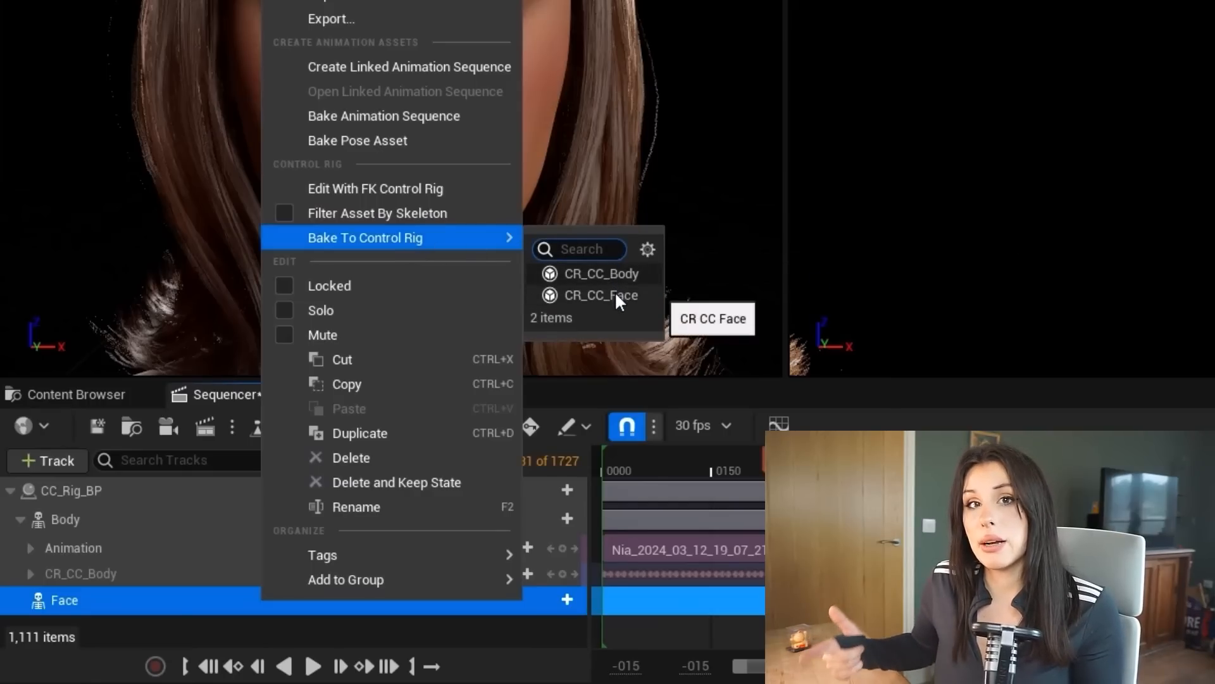
pyautogui.click(647, 294)
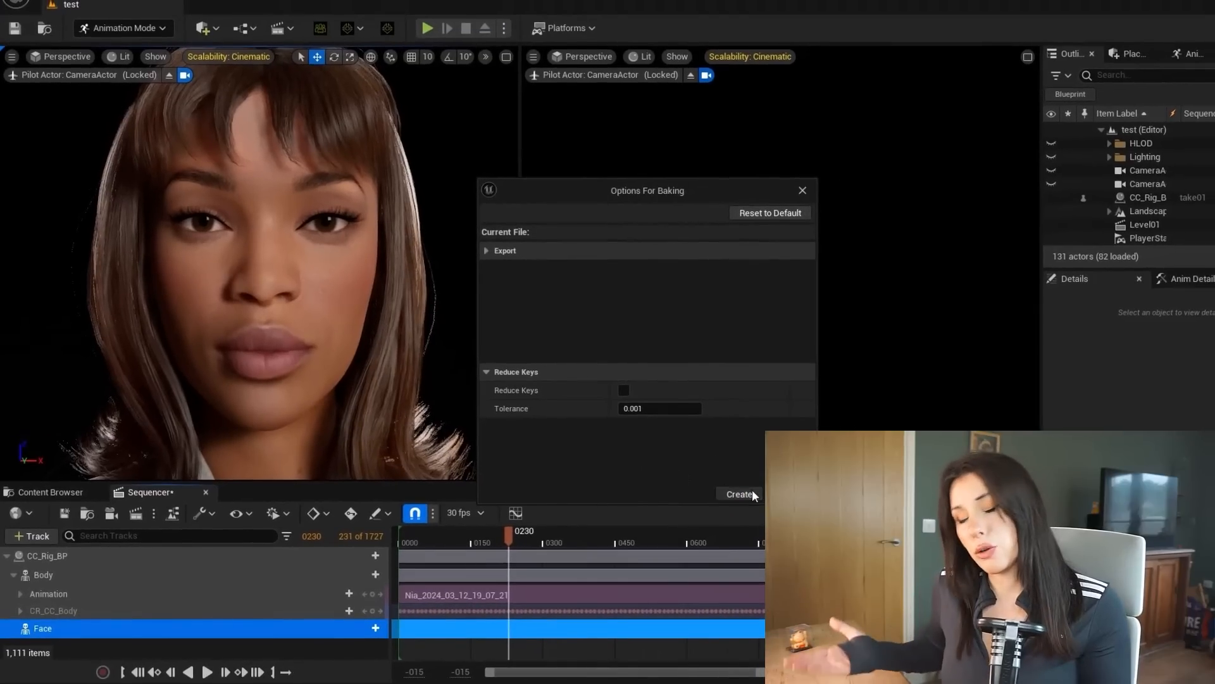
pyautogui.click(754, 495)
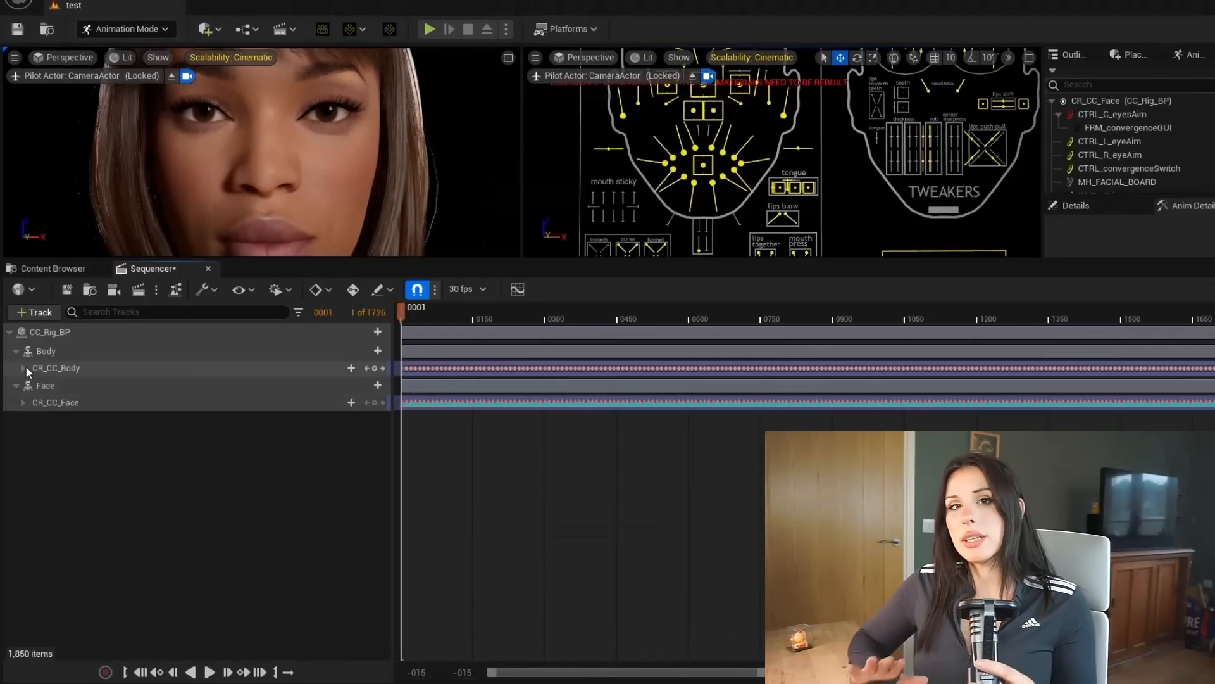
# - Examine the baked keyframes on the individual controls of the CR_CC_Body and CR_CC_Face tracks
pyautogui.click(24, 367)
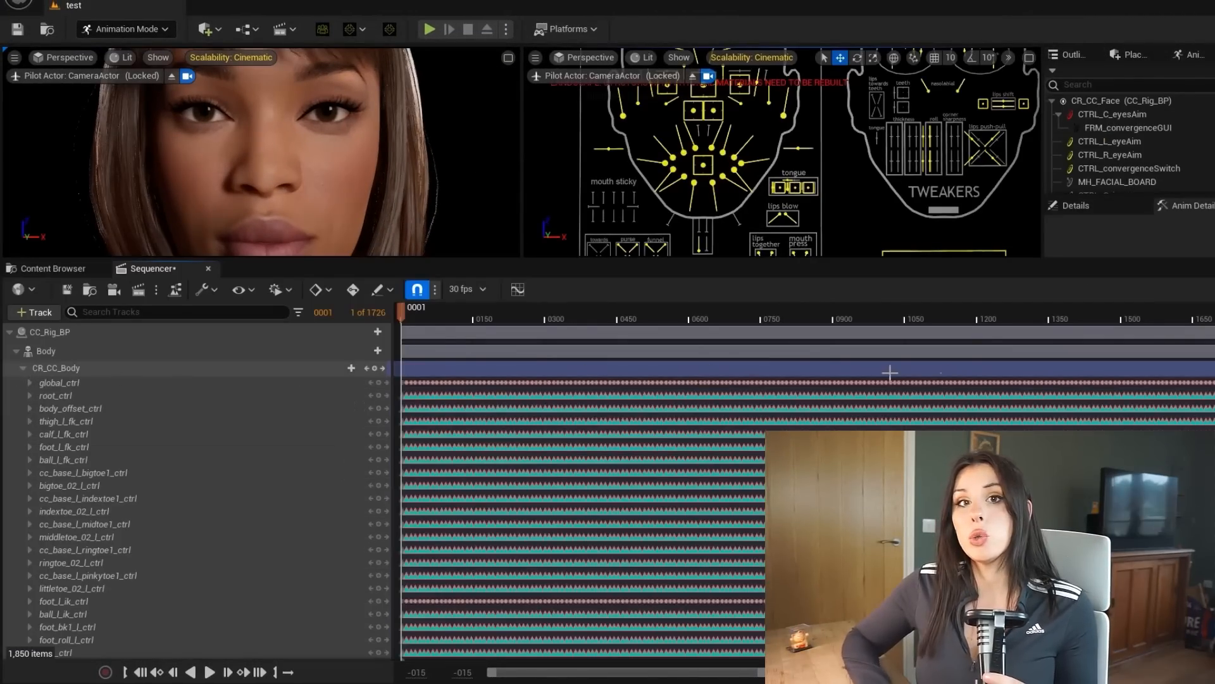
pyautogui.scroll(-10, 197, 494)
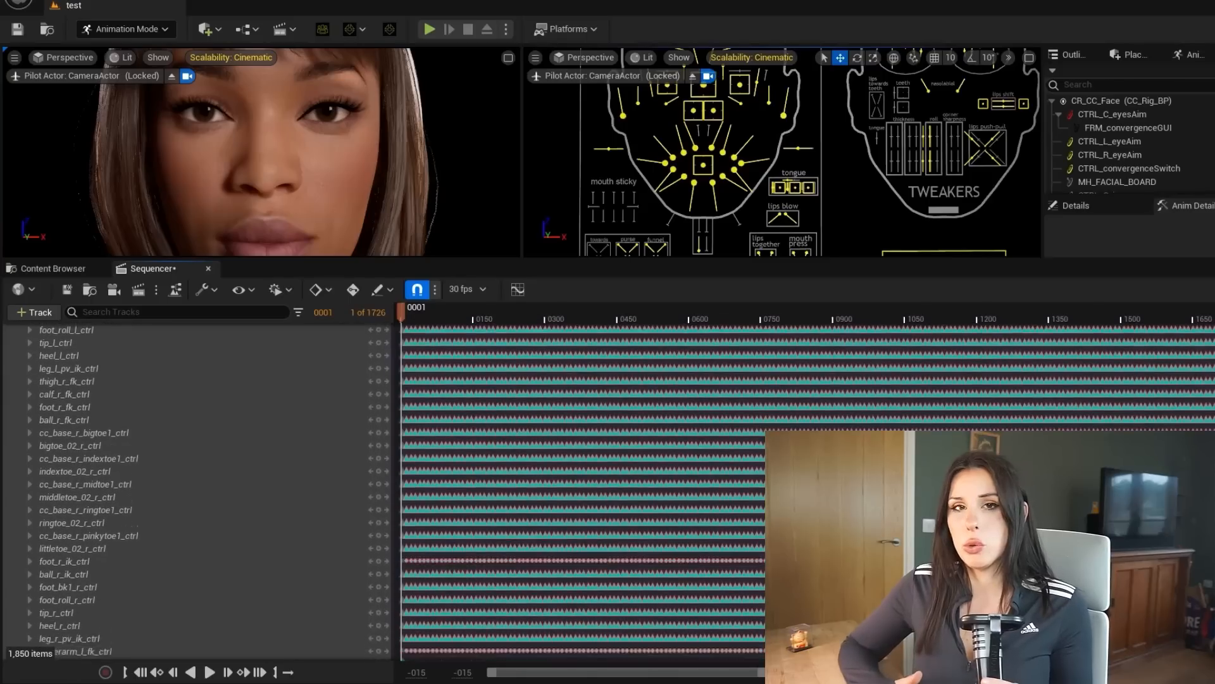
pyautogui.scroll(-12, 196, 494)
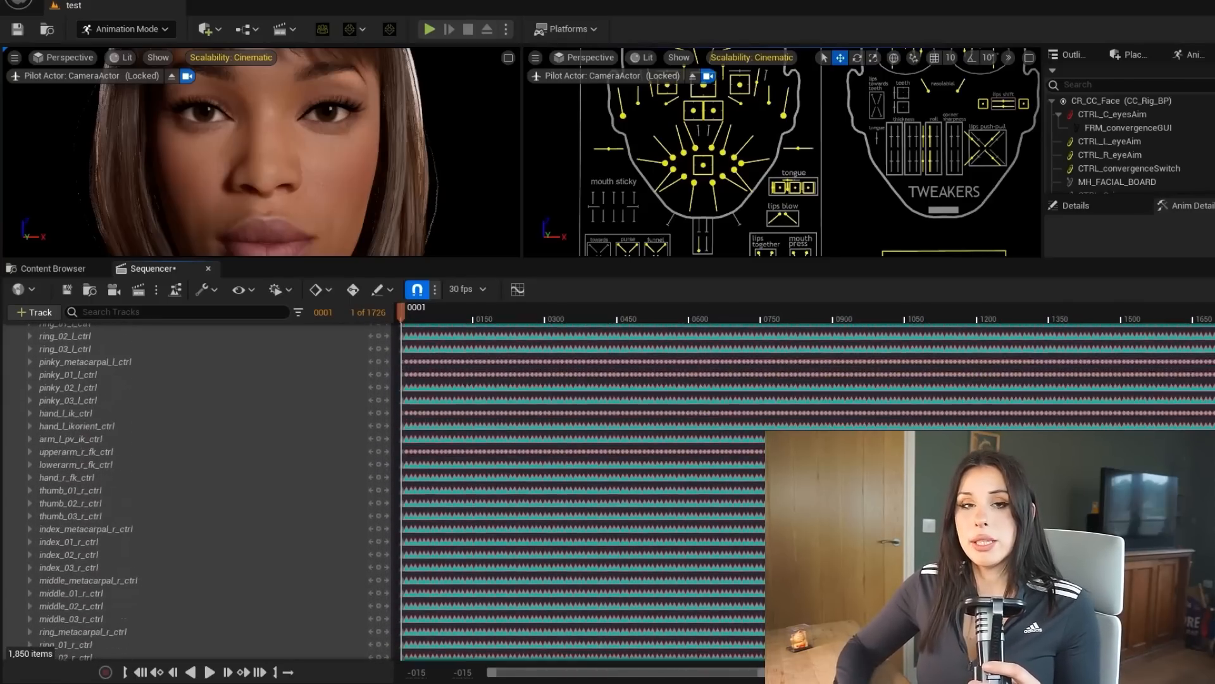
pyautogui.scroll(-6, 196, 493)
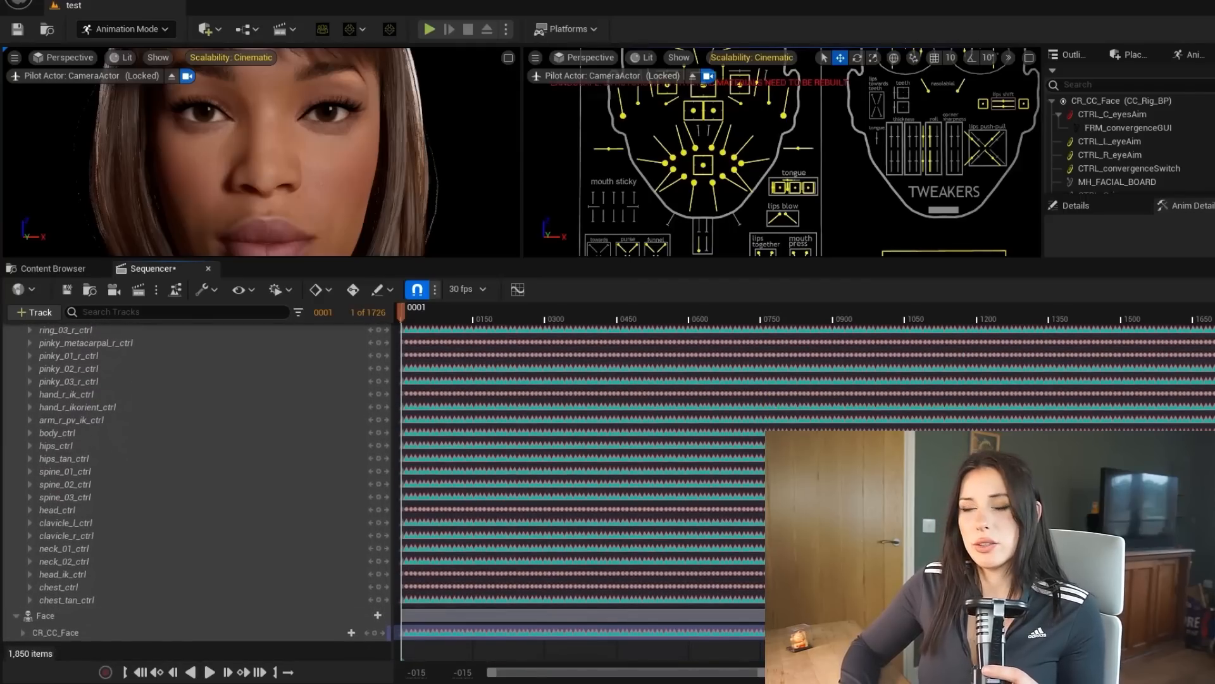
pyautogui.doubleClick(25, 633)
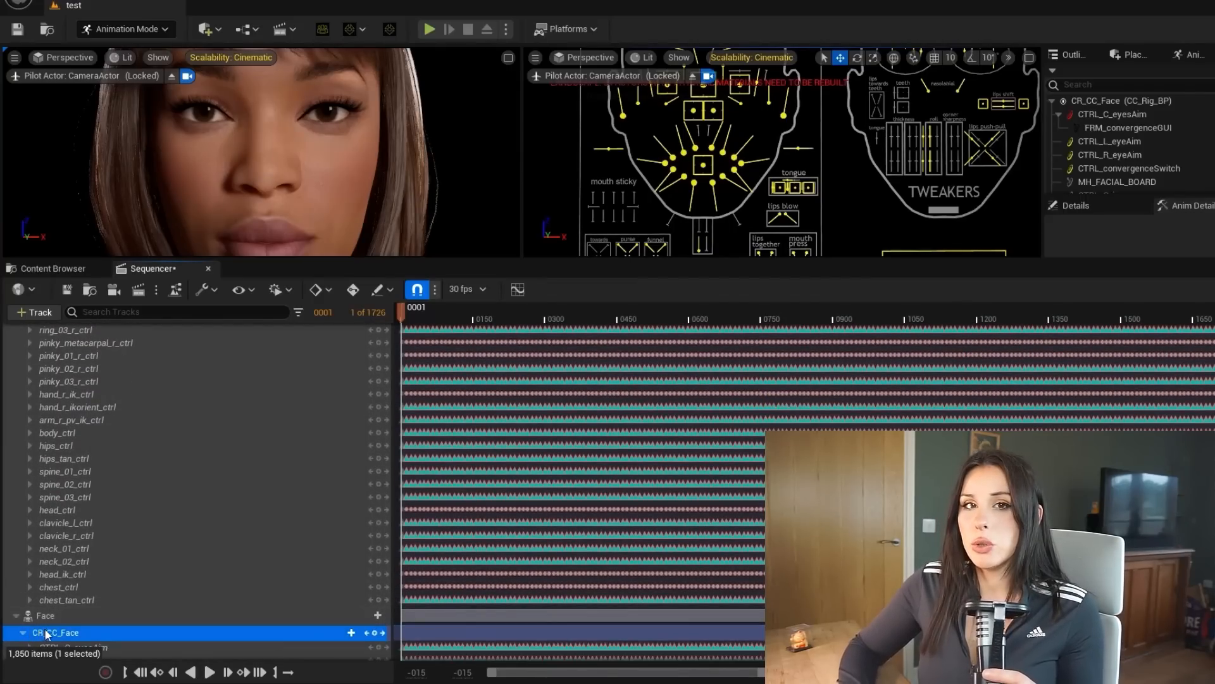
pyautogui.scroll(-9, 46, 635)
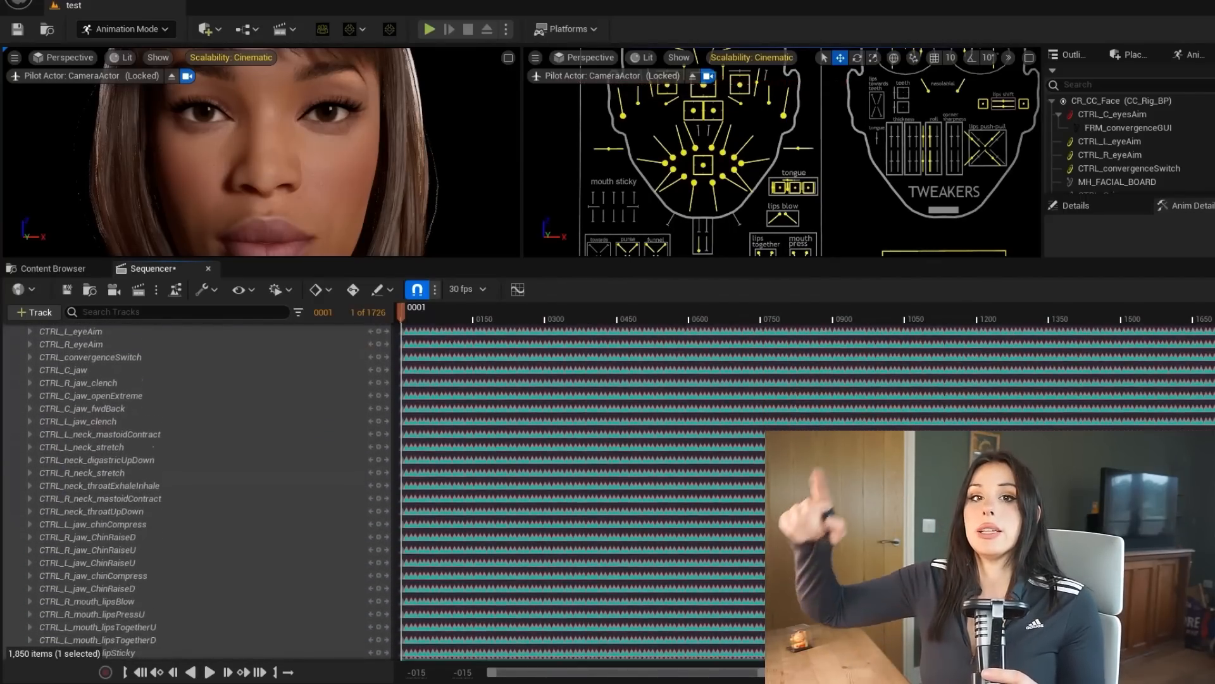
pyautogui.scroll(-12, 196, 487)
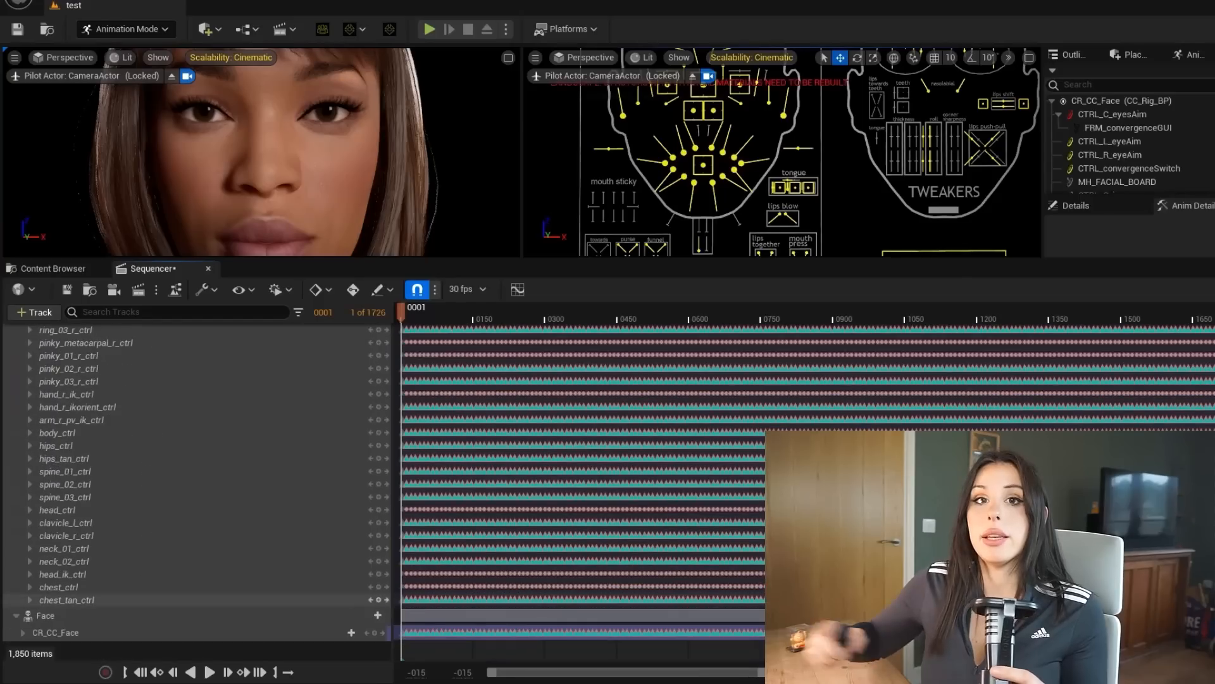
pyautogui.doubleClick(26, 633)
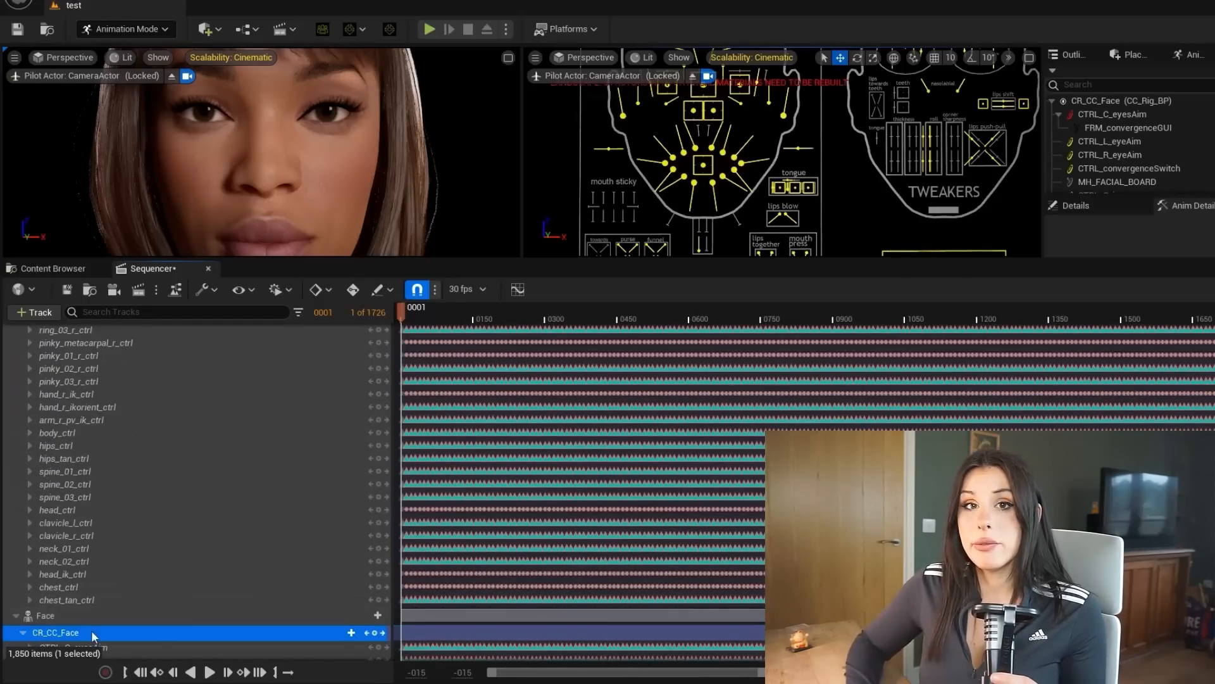
pyautogui.scroll(-9, 190, 471)
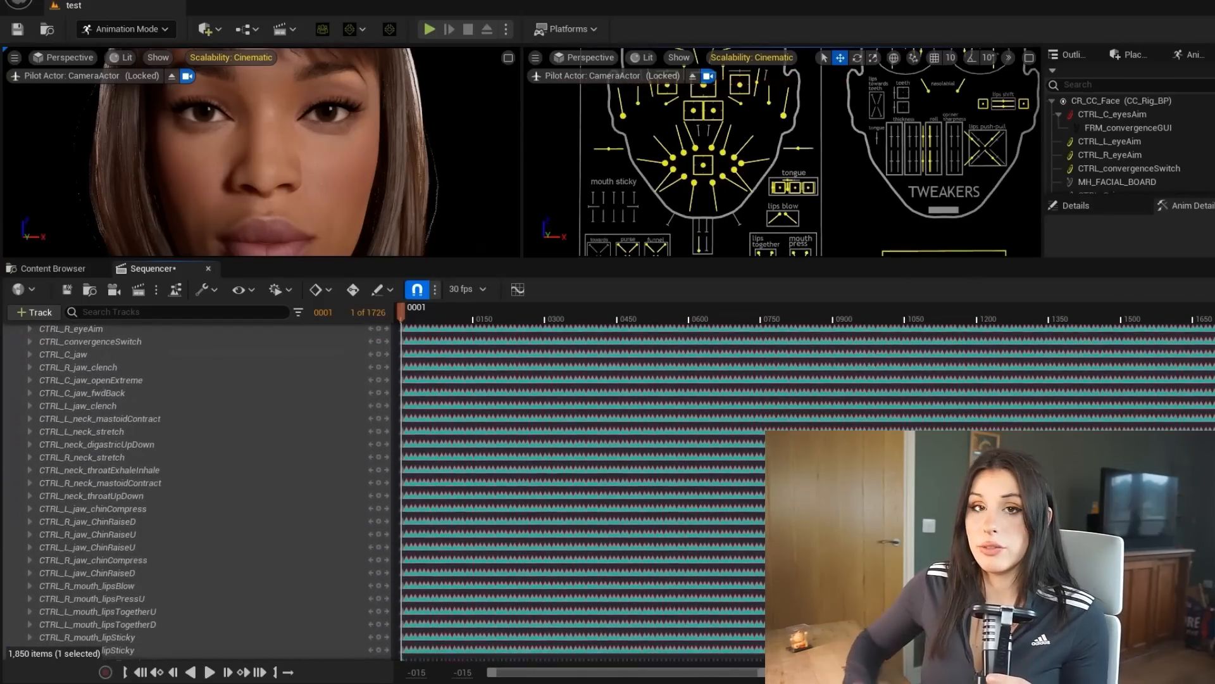
pyautogui.scroll(-15, 196, 488)
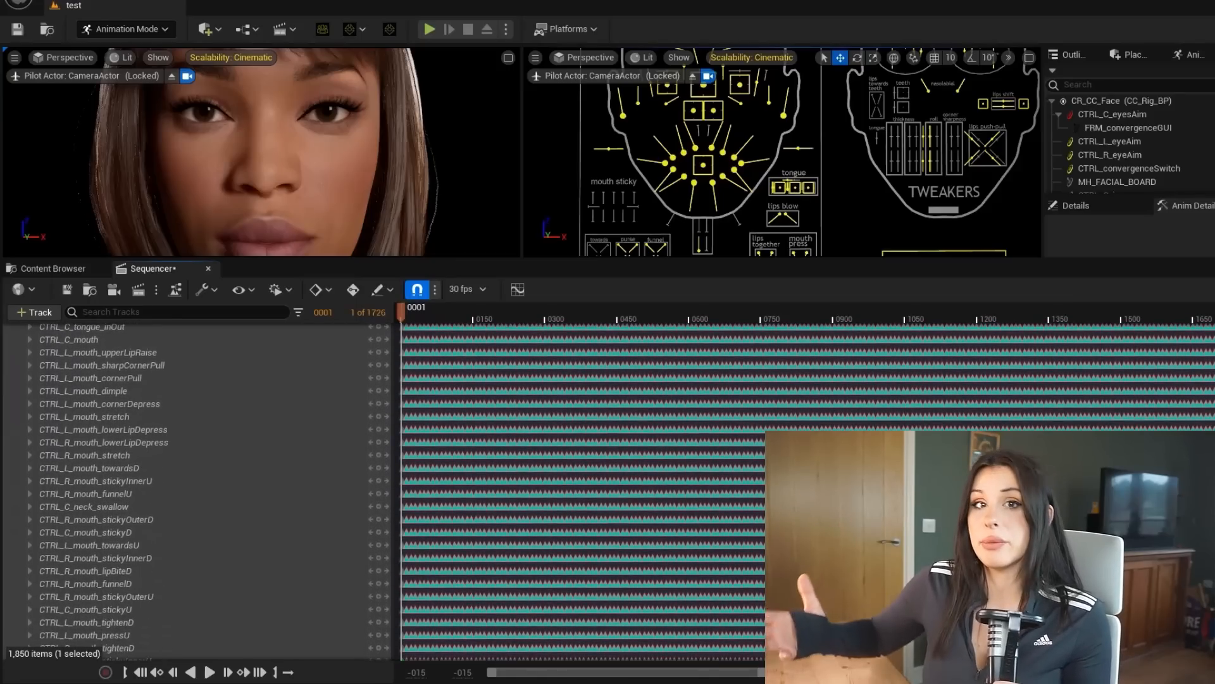
pyautogui.scroll(-5, 196, 488)
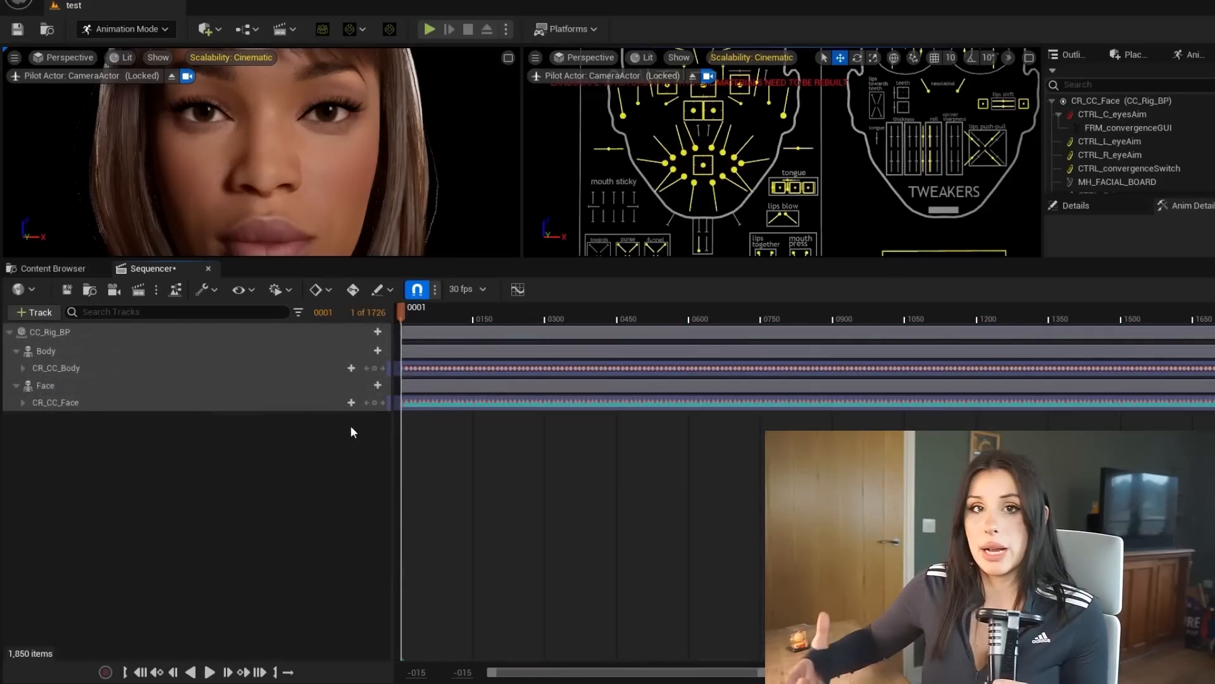
# - Add an Additive section to the CR_CC_Face control rig track
pyautogui.click(349, 405)
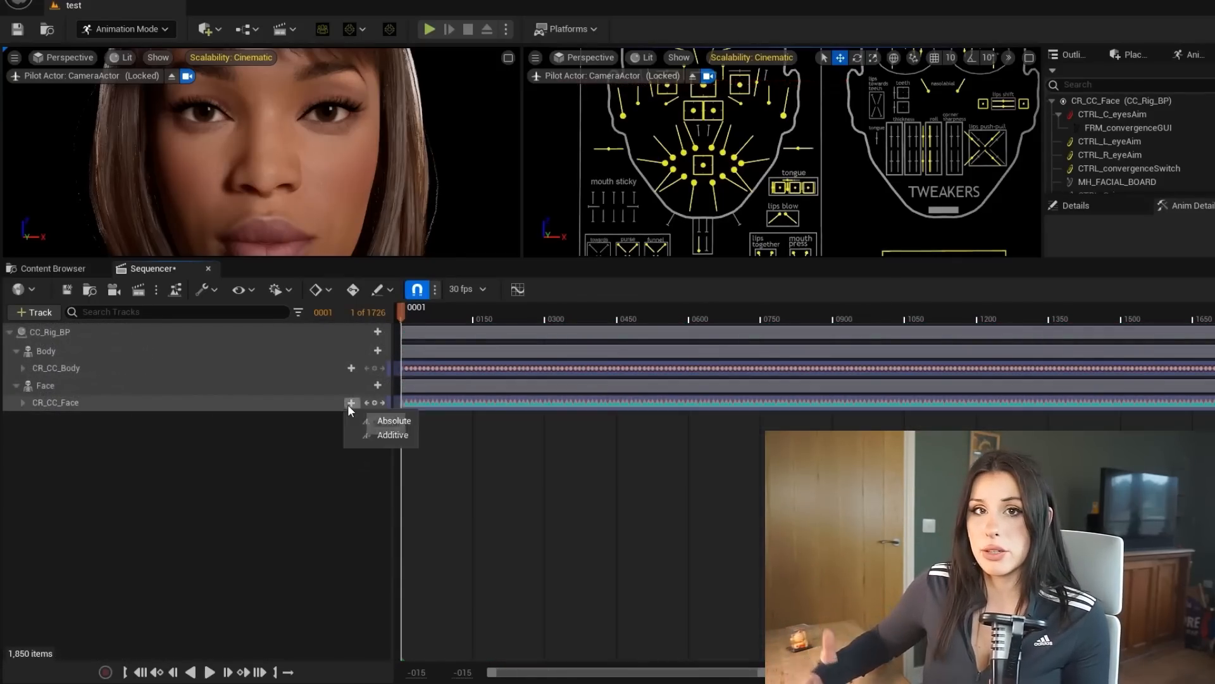
pyautogui.click(360, 453)
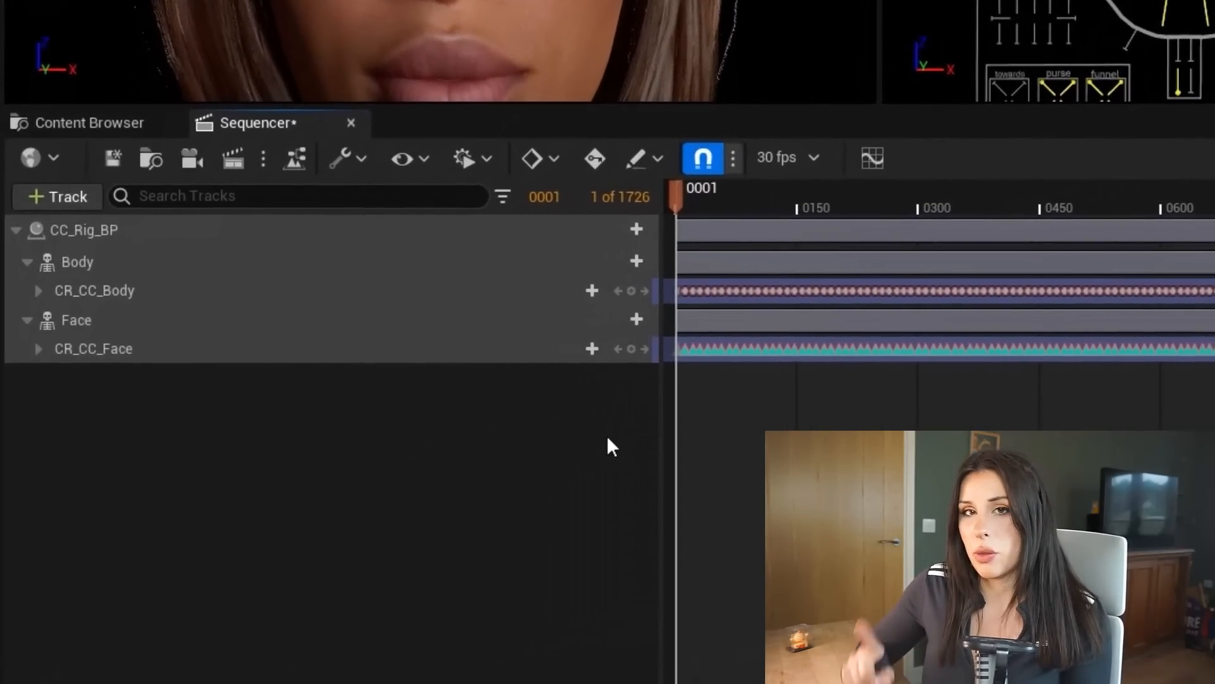
pyautogui.click(592, 349)
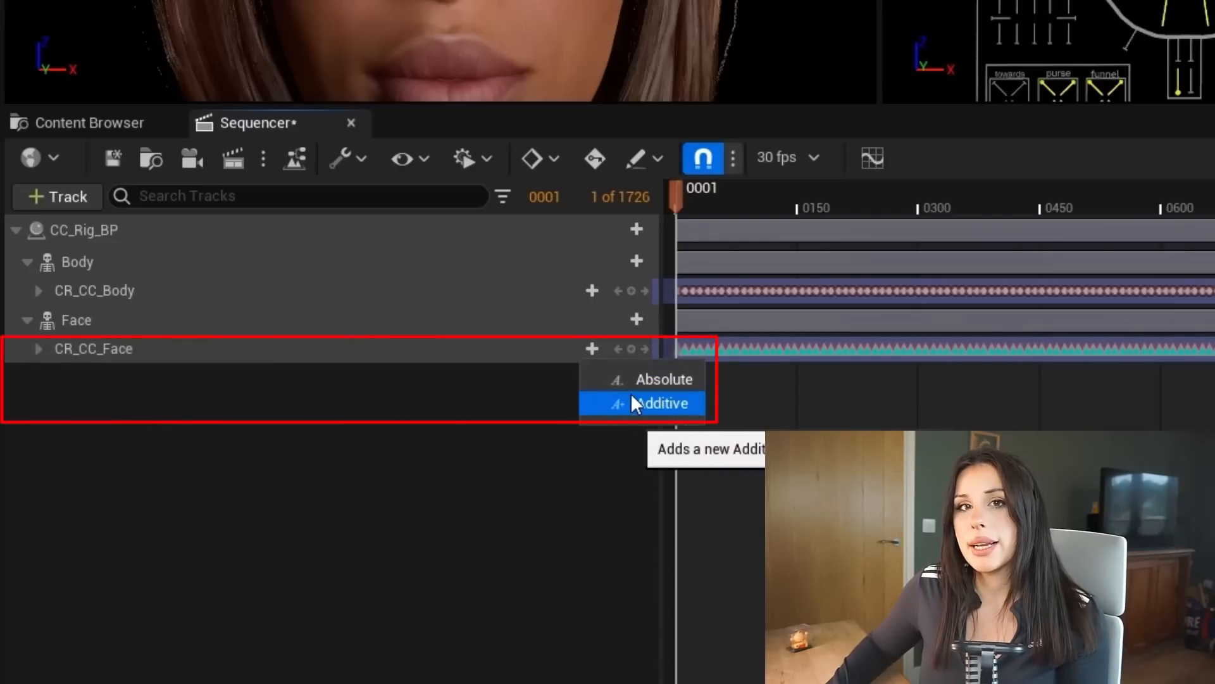
pyautogui.click(696, 403)
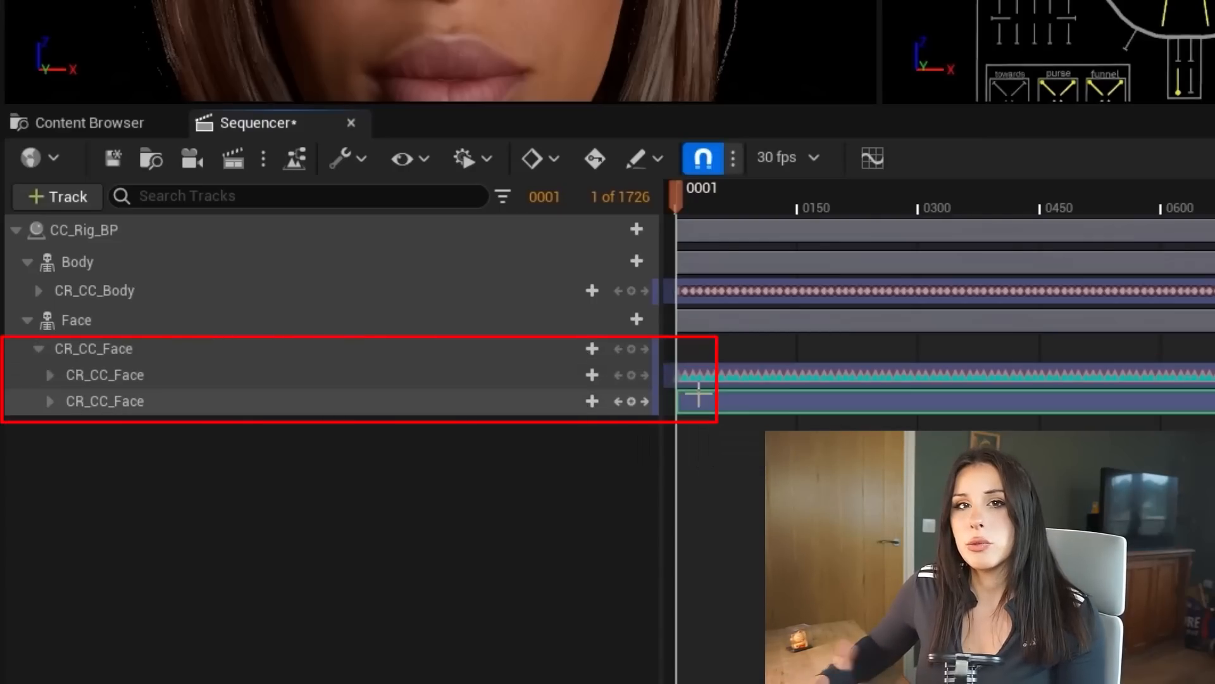
# - Key the CTRL_L_eye and CTRL_R_eye controls together at frame 202 on the additive CR_CC_Face layer
pyautogui.click(215, 404)
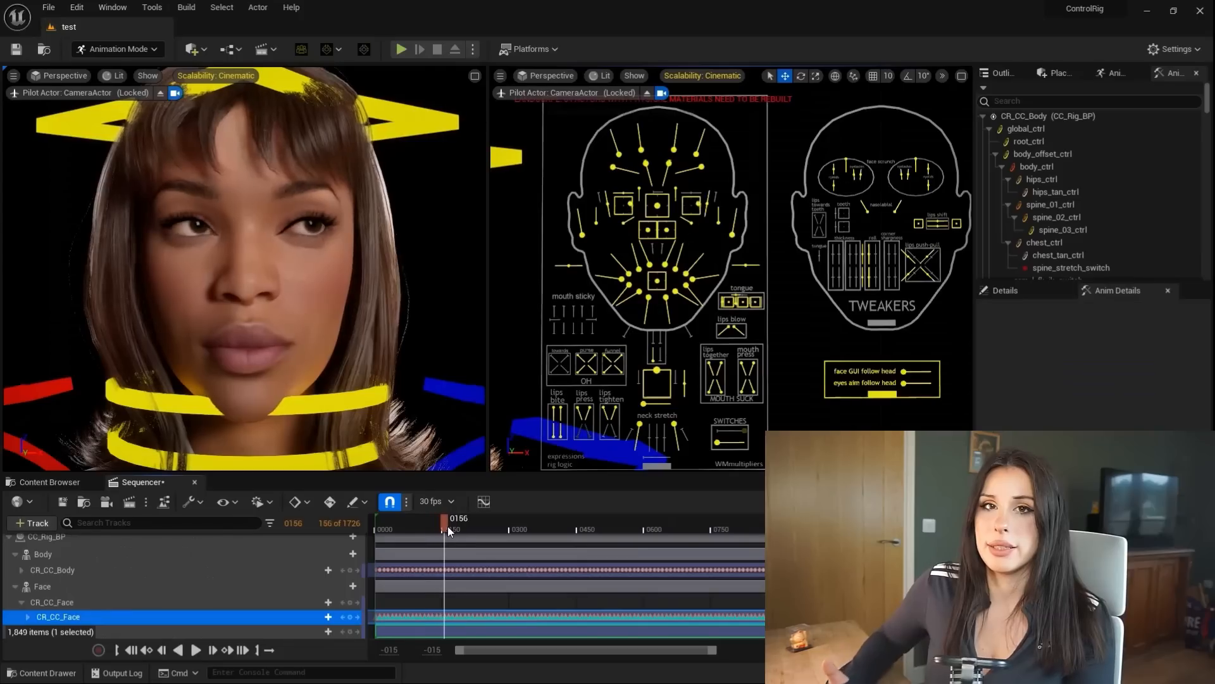
pyautogui.moveTo(806, 202); pyautogui.dragTo(839, 203)
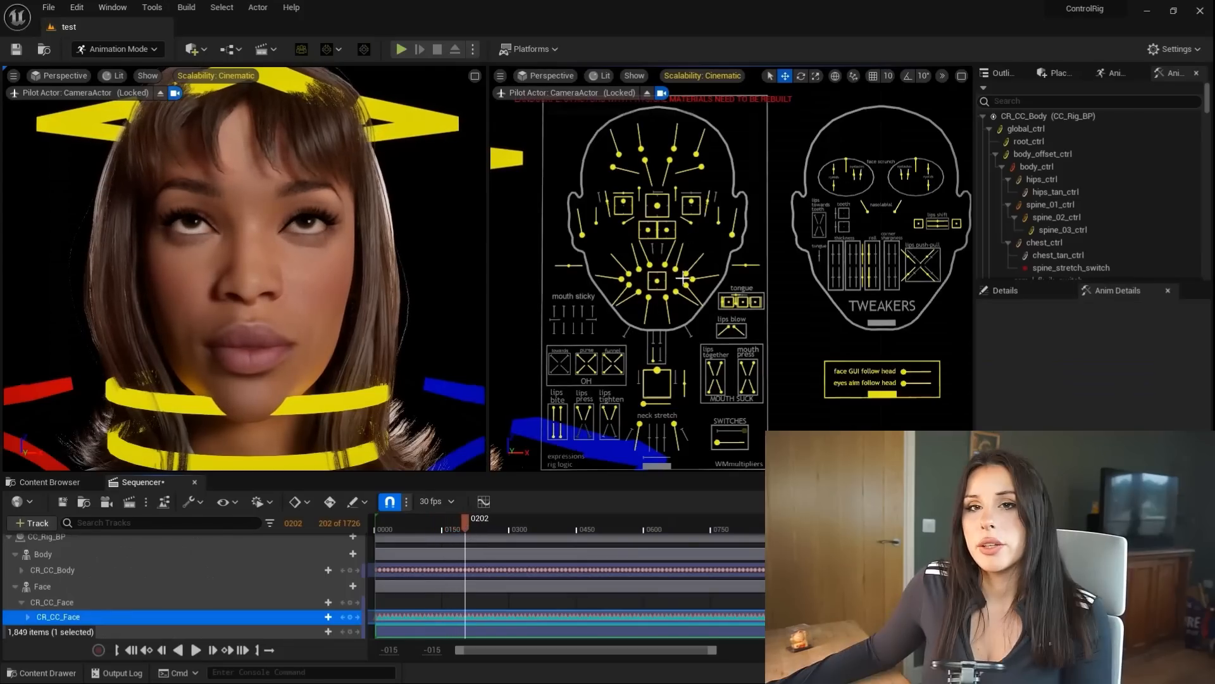
pyautogui.click(693, 201)
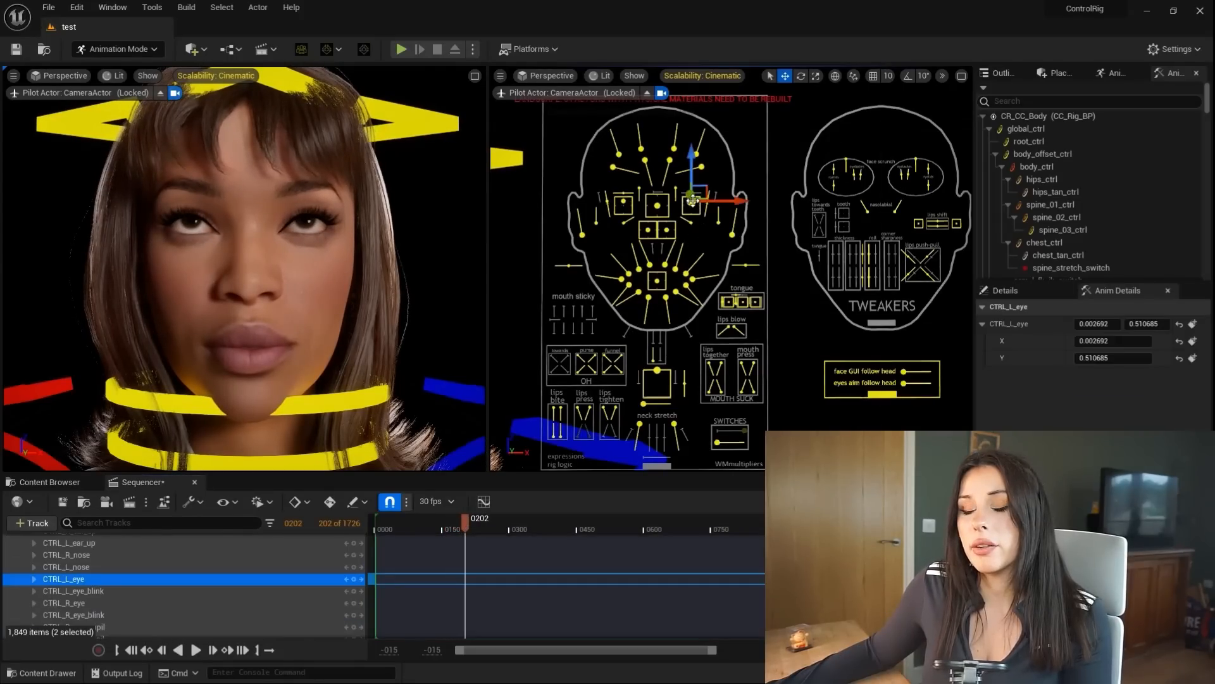
pyautogui.keyDown('shift'); pyautogui.click(624, 201); pyautogui.keyUp('shift')
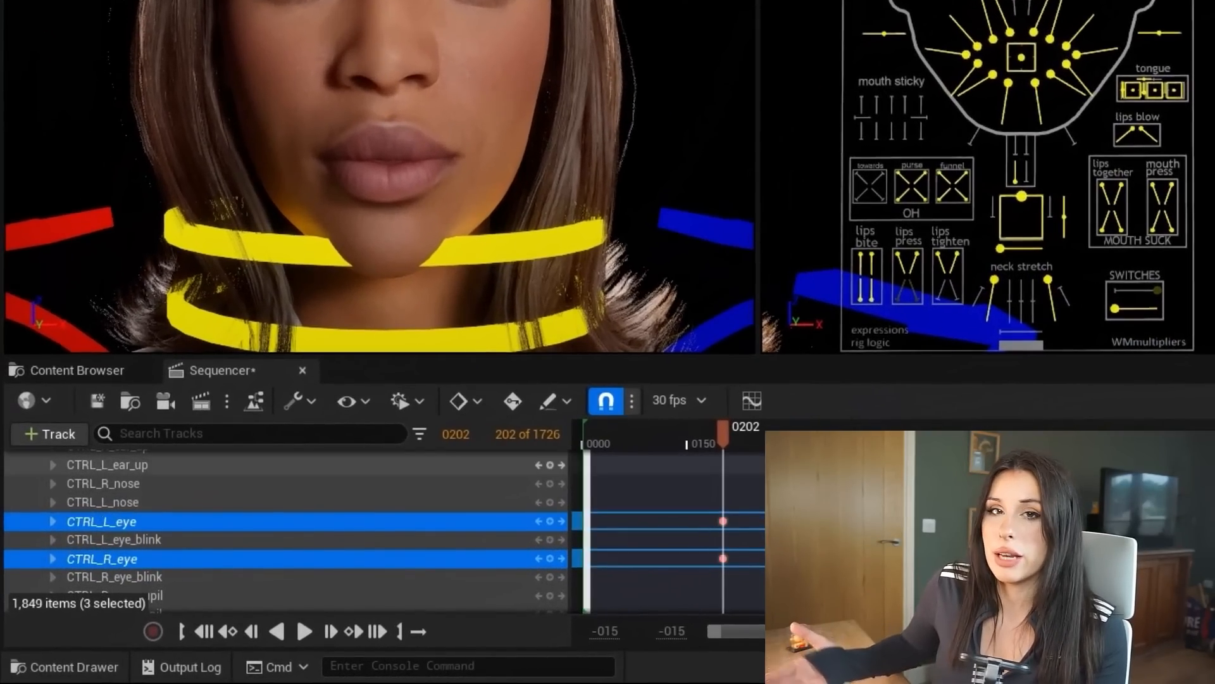
pyautogui.press('s')
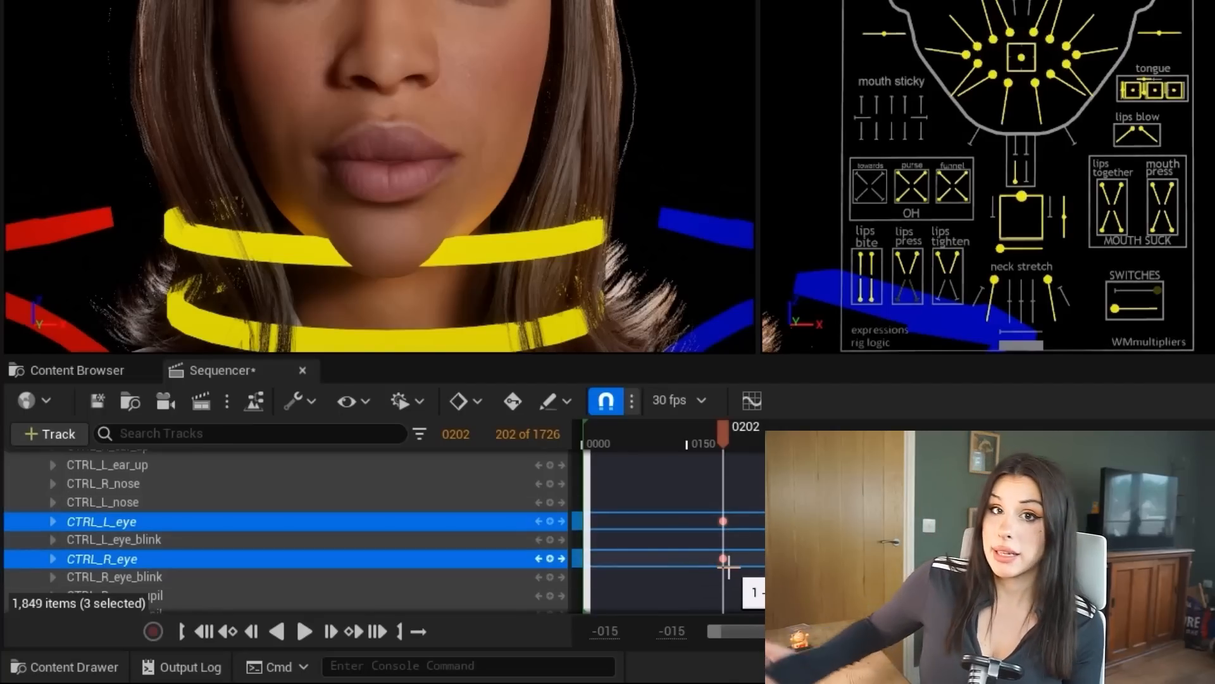
# - At frame 194, select both mouth dimple controls on the face board and move them outward from the mouth
pyautogui.moveTo(716, 441)
pyautogui.mouseDown()
pyautogui.moveTo(688, 439)
pyautogui.moveTo(753, 434)
pyautogui.moveTo(721, 445)
pyautogui.mouseUp()
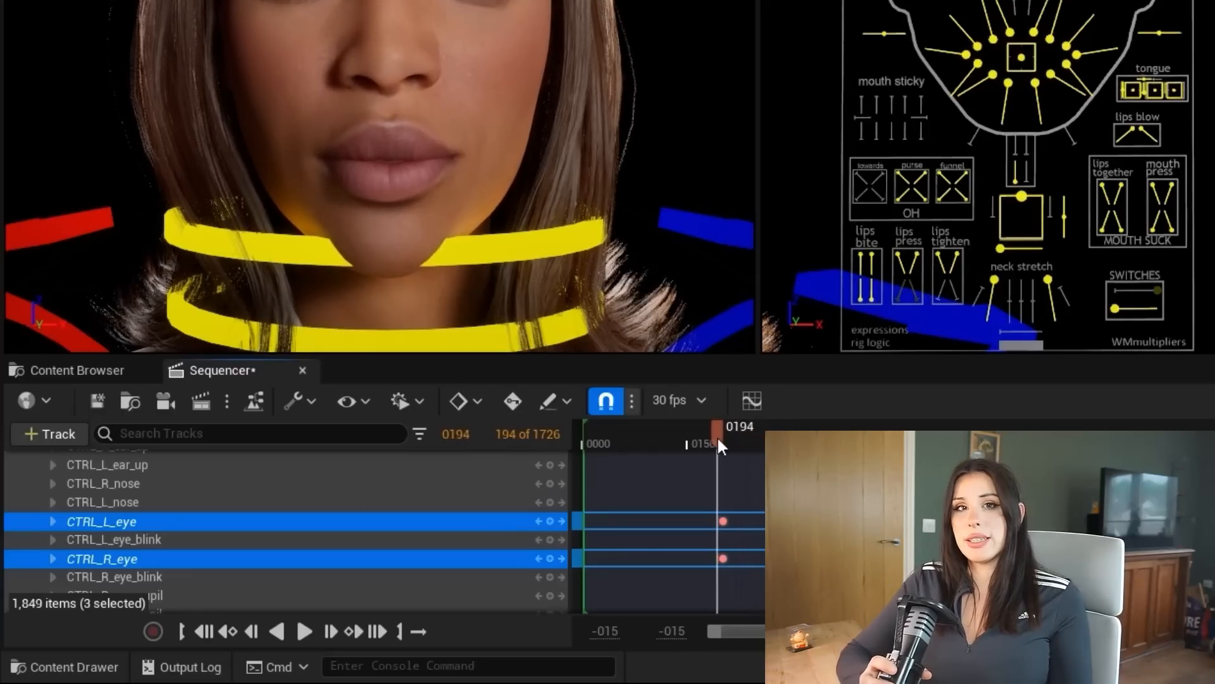
pyautogui.click(1072, 54)
pyautogui.keyDown('shift'); pyautogui.click(966, 54); pyautogui.keyUp('shift')
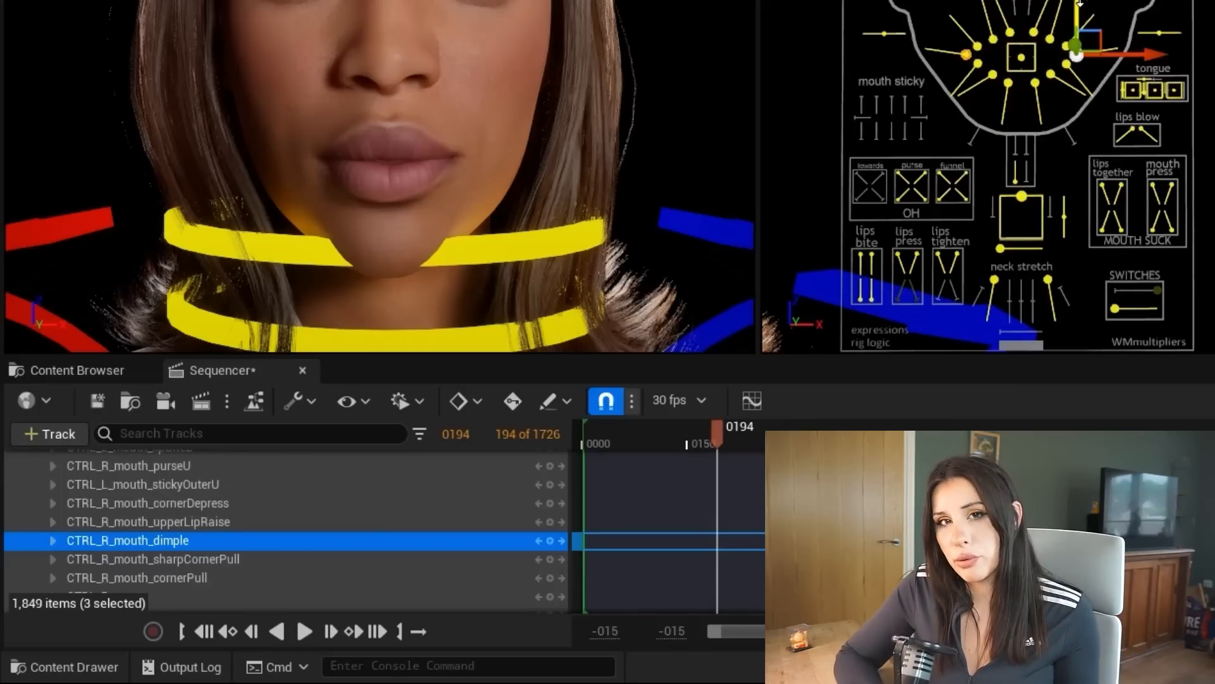
pyautogui.moveTo(1078, 55); pyautogui.dragTo(1118, 50)
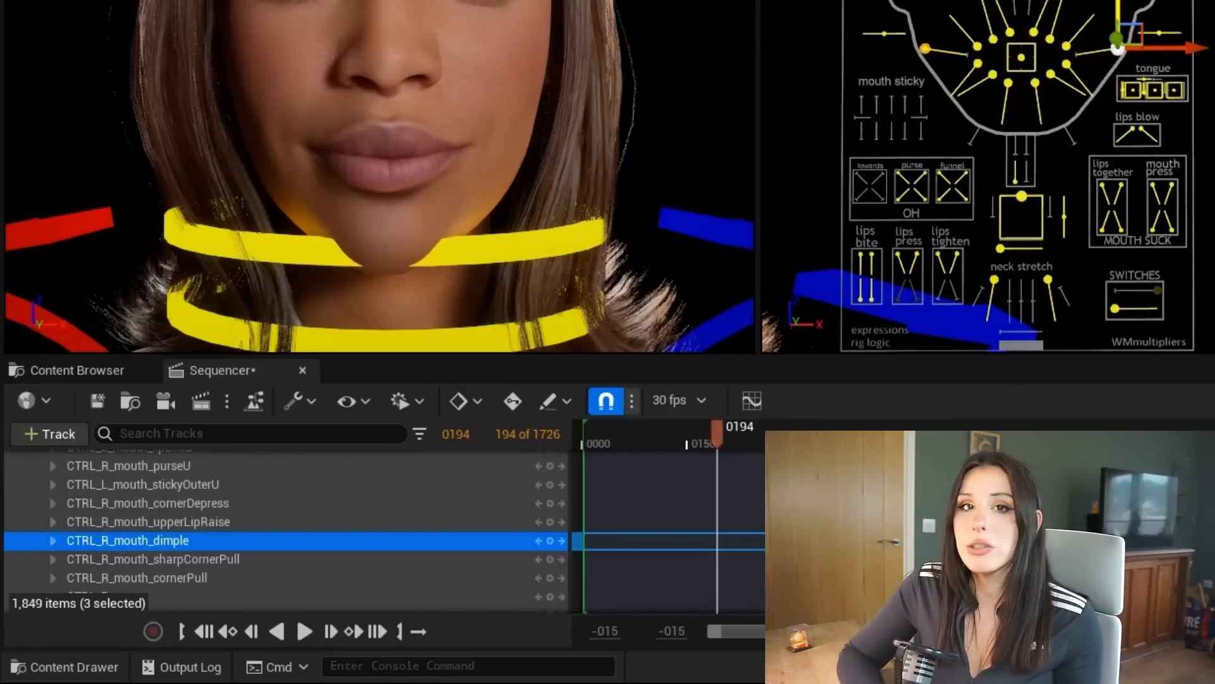